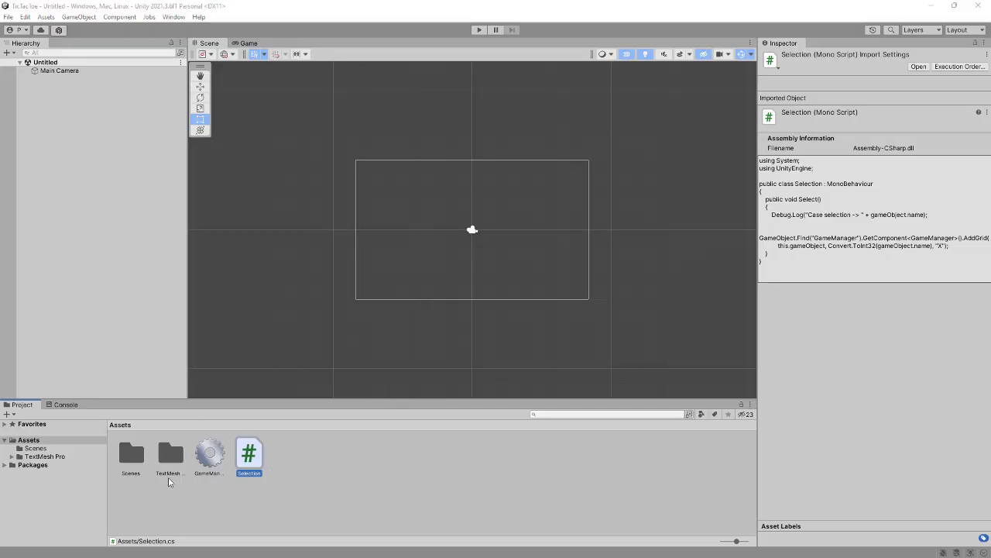
Open the TicTacToe scene from the Scenes folder and centre its Canvas grid in the Scene view.
double_click(130, 457)
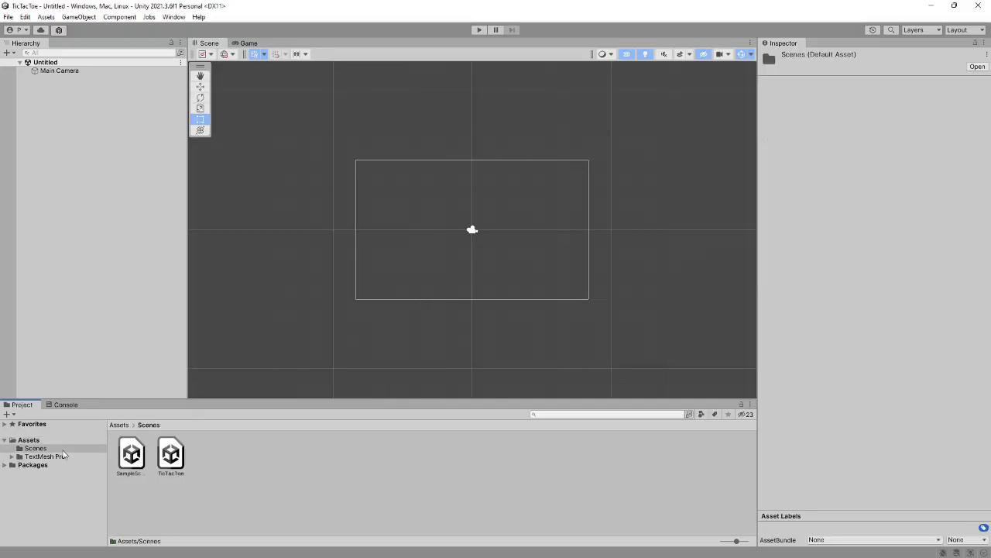
double_click(171, 457)
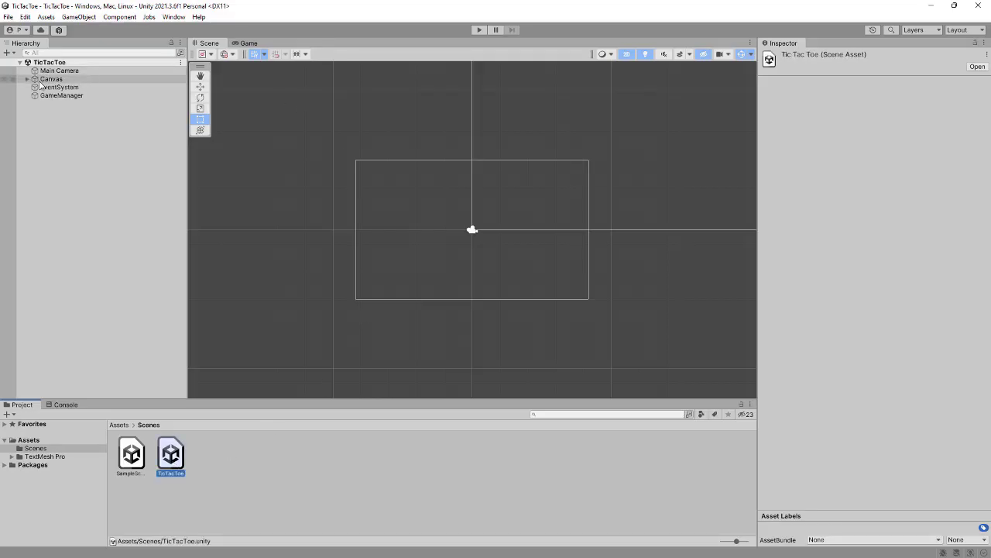
double_click(48, 79)
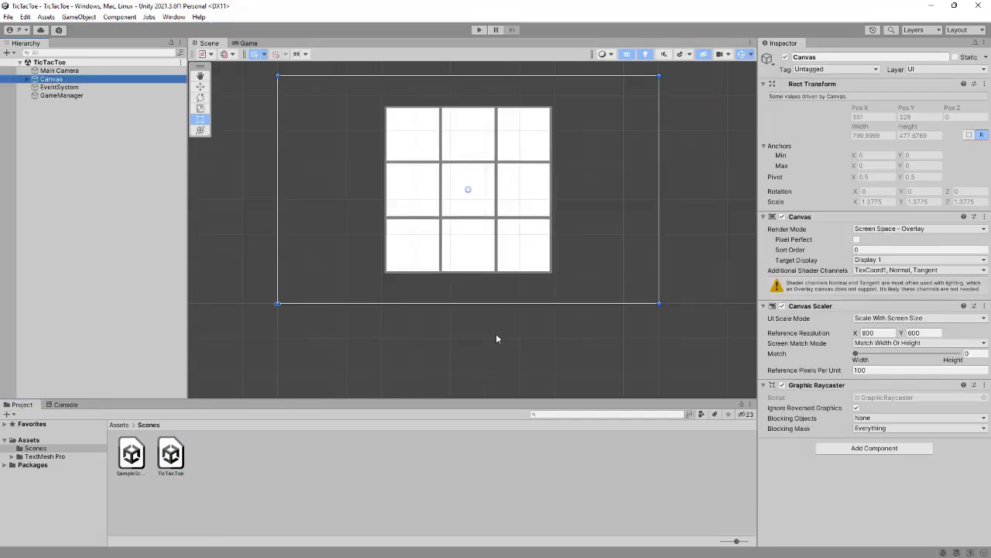
middle_click_drag(496, 339, 534, 383)
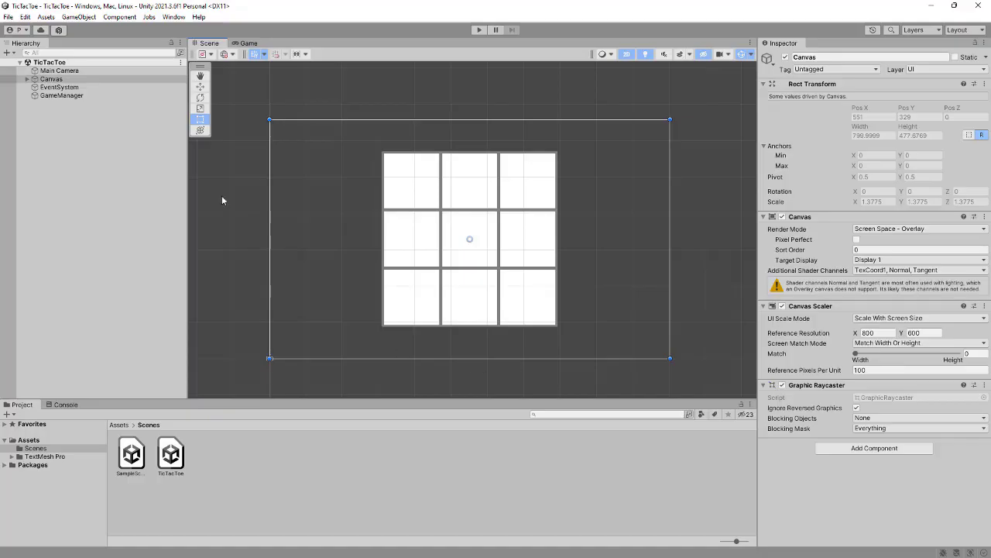
Expand Canvas, select its Panel, and toggle the Panel off and back on to show it holds the grid.
left_click(61, 81)
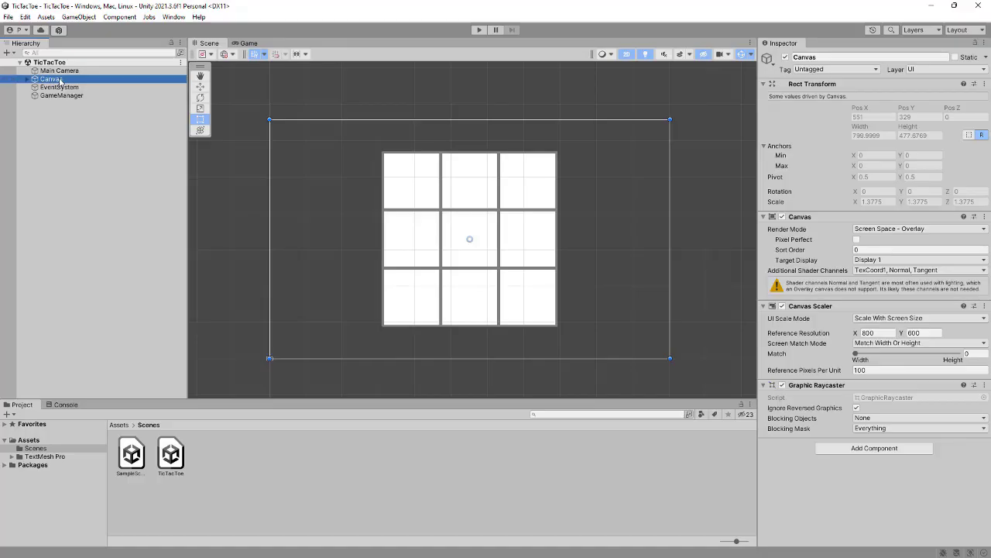
left_click(27, 79)
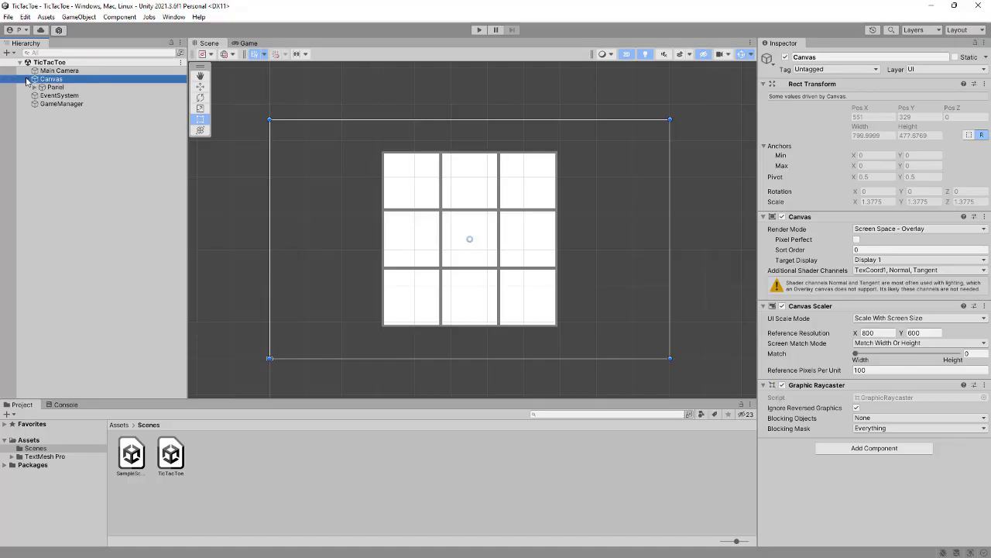
left_click(51, 89)
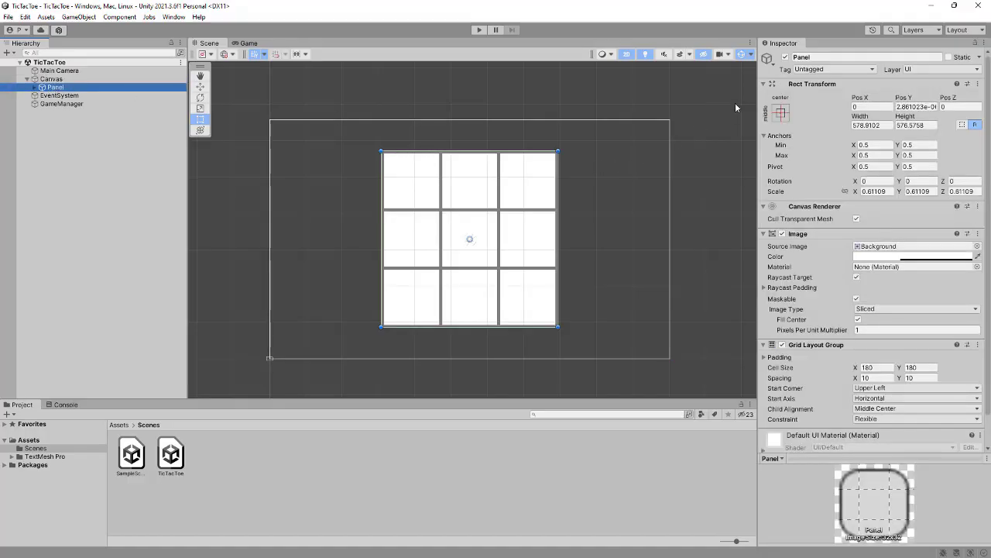
left_click(786, 59)
left_click(786, 59)
left_click(786, 59)
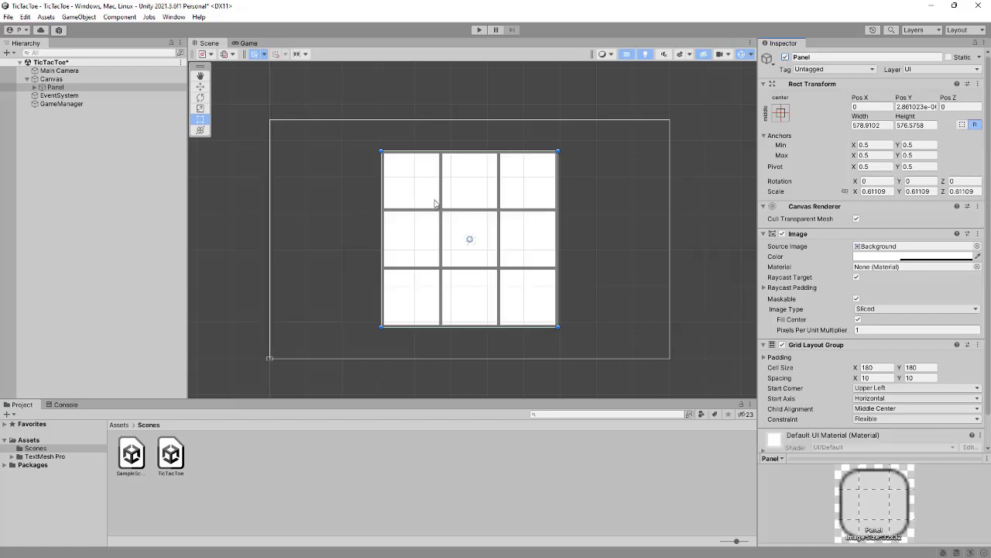
Inspect the Event Triggers on cells 0 through 8, ending back on cell 0.
left_click(34, 87)
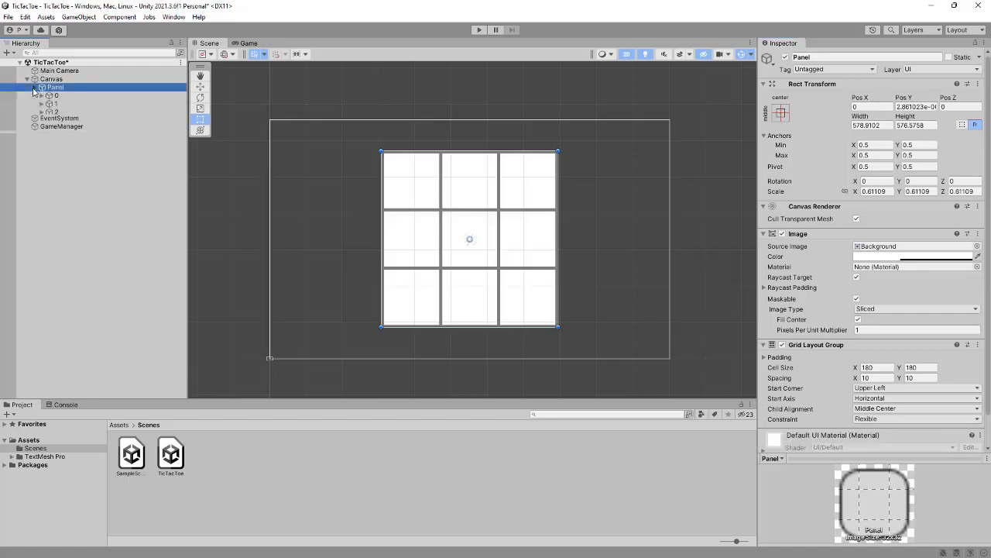
left_click(52, 88)
left_click(53, 96)
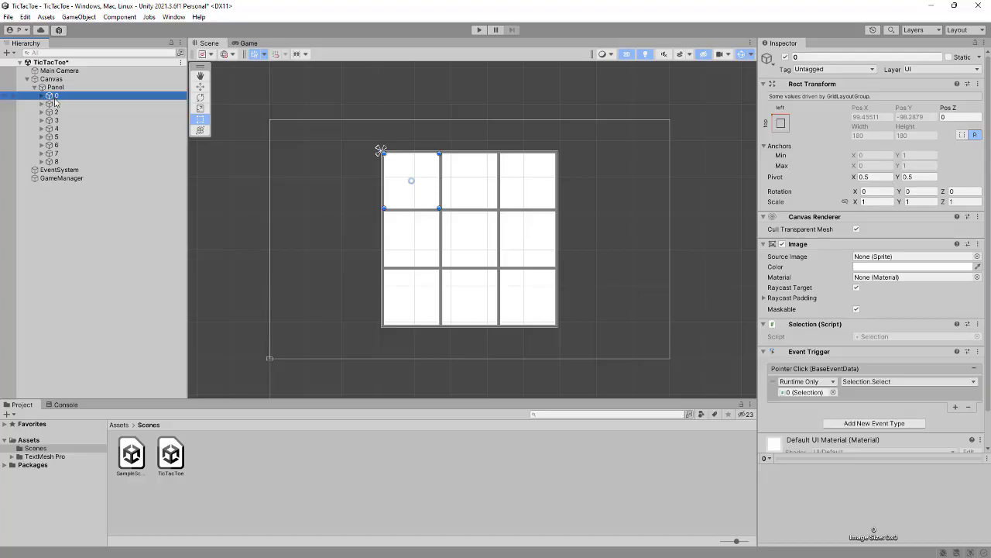
left_click(56, 104)
left_click(58, 112)
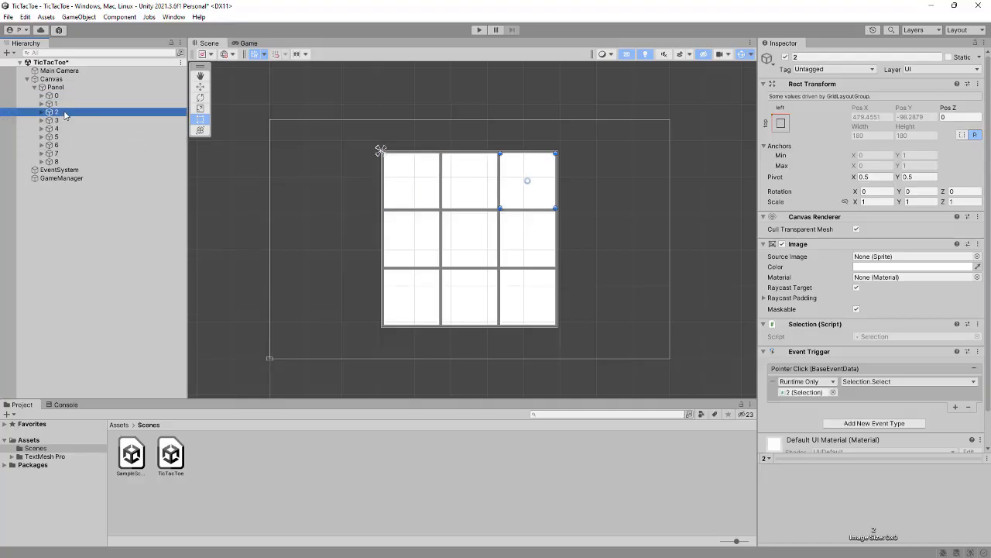
left_click(61, 121)
left_click(61, 129)
left_click(60, 136)
left_click(60, 145)
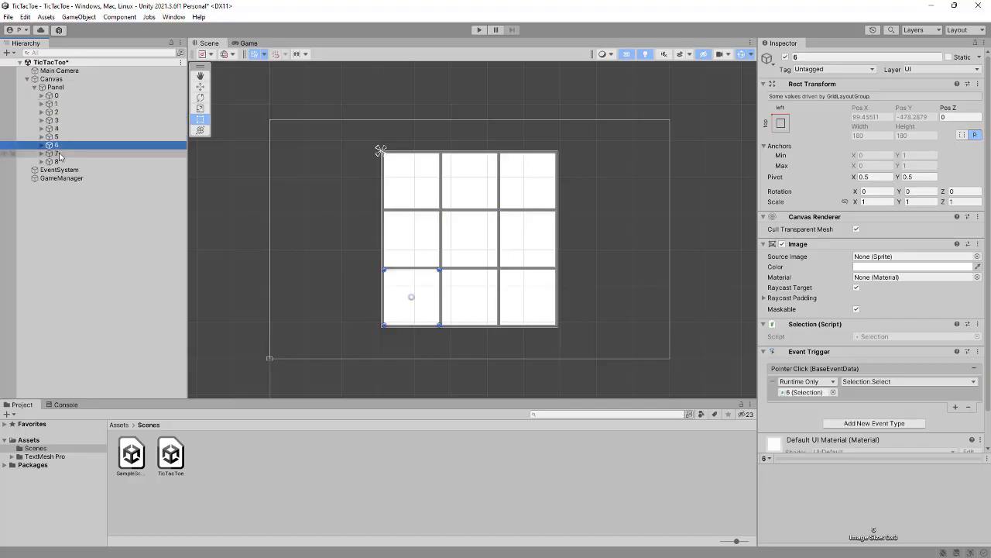
left_click(59, 154)
left_click(57, 162)
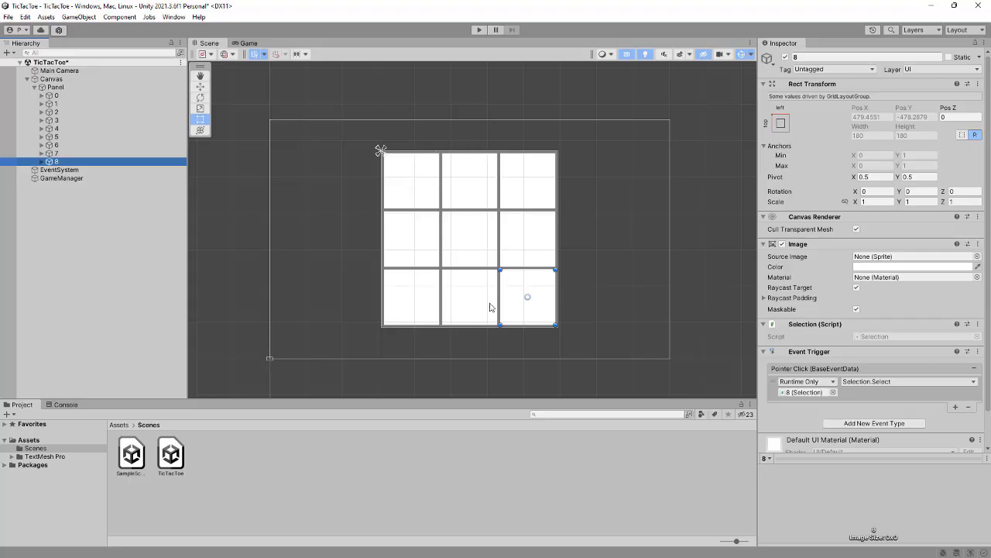
left_click(64, 96)
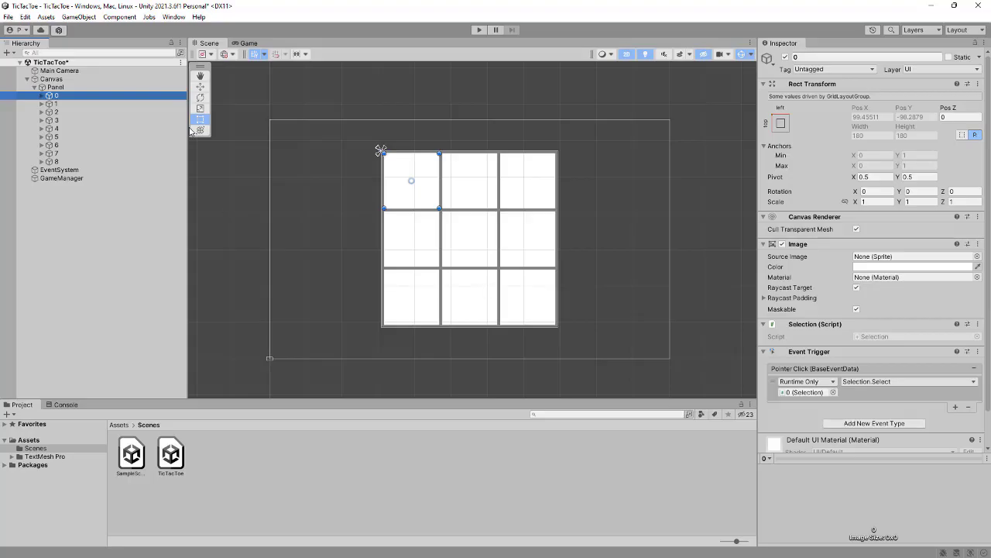
Inspect cell 0's TextMeshPro Text child, test a letter 'a', then leave the text empty.
left_click(41, 96)
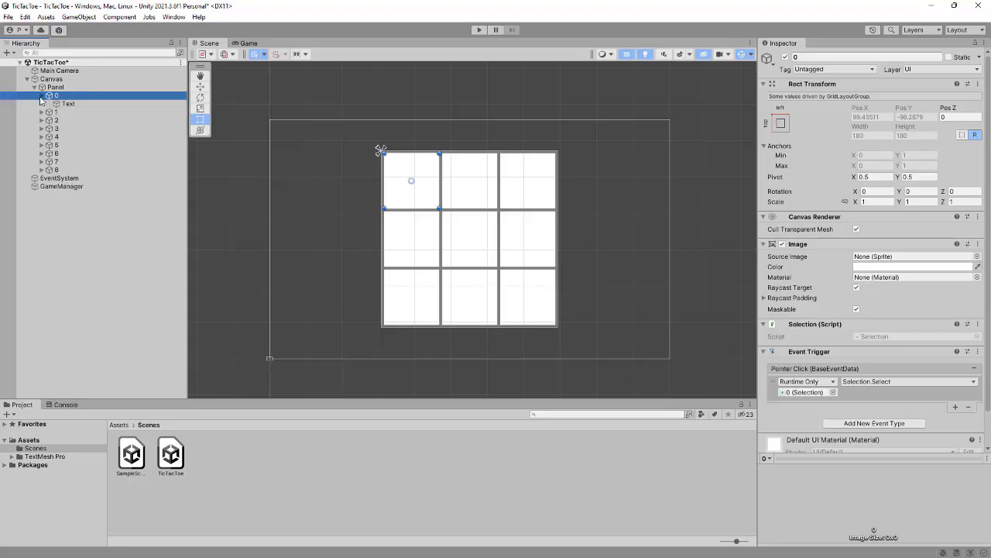
left_click(66, 105)
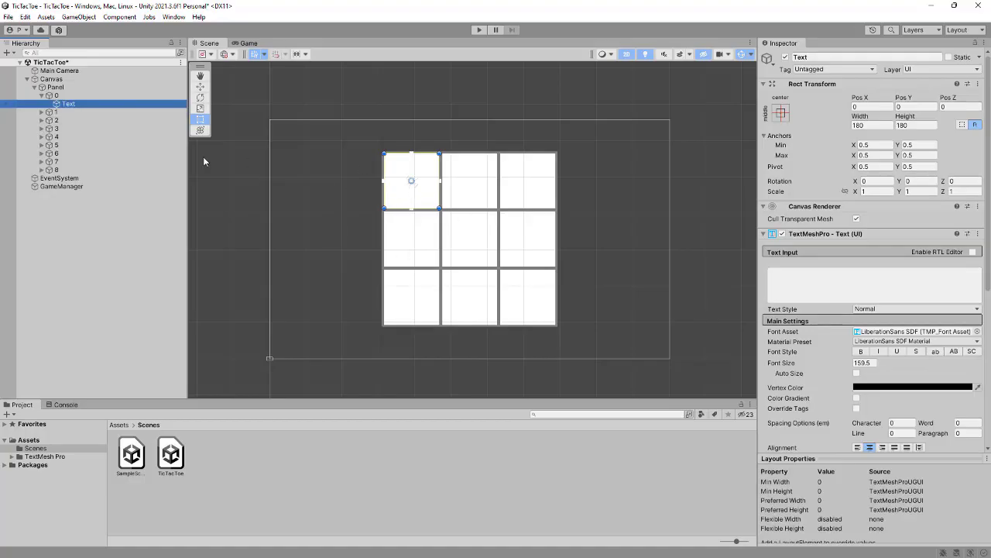
left_click(796, 278)
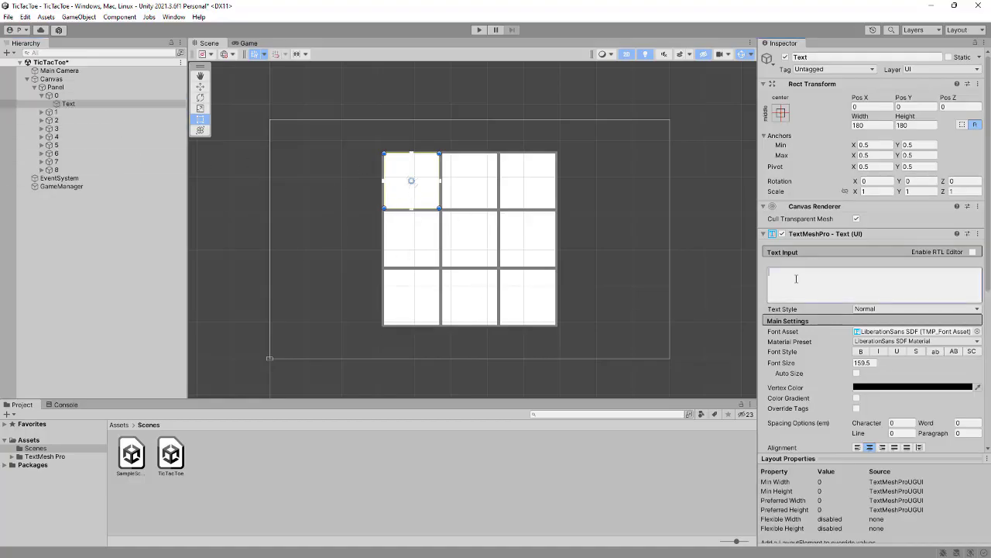
type("a")
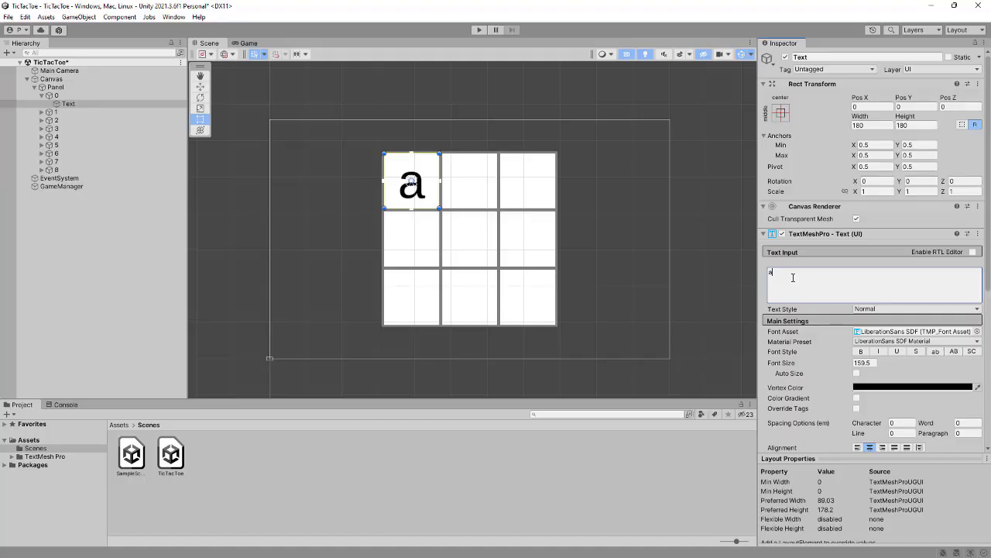
key("BackSpace")
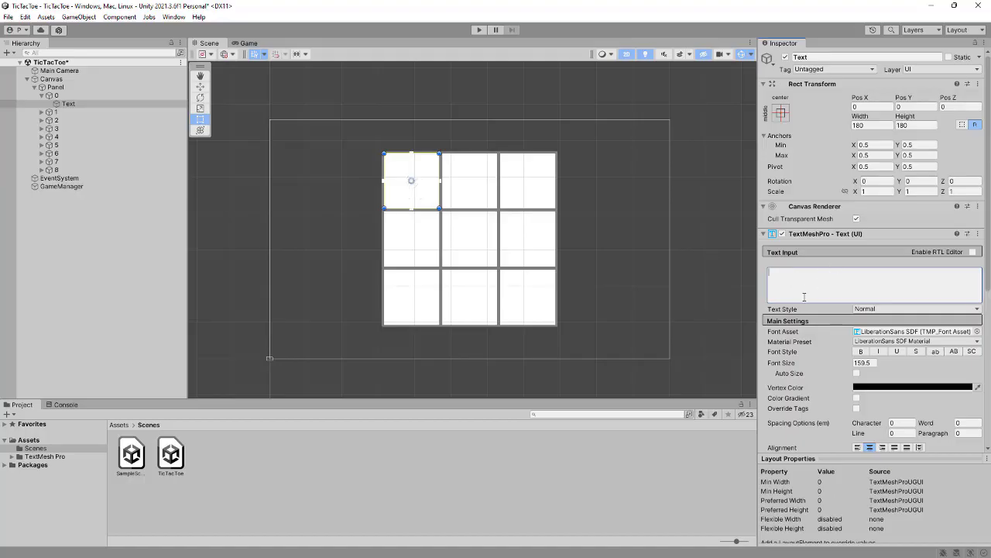
scroll(821, 334, "down", 2)
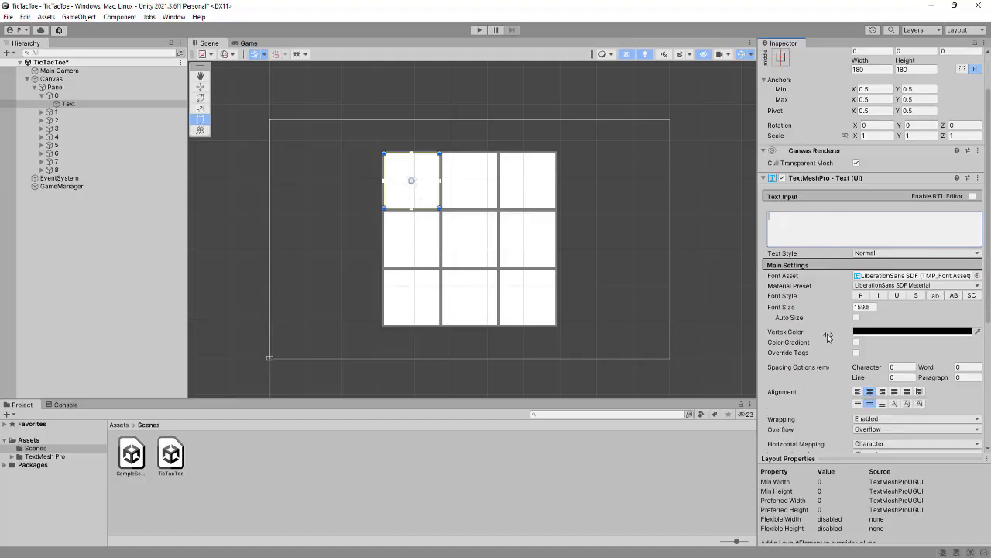
scroll(818, 349, "down", 3)
scroll(817, 351, "up", 5)
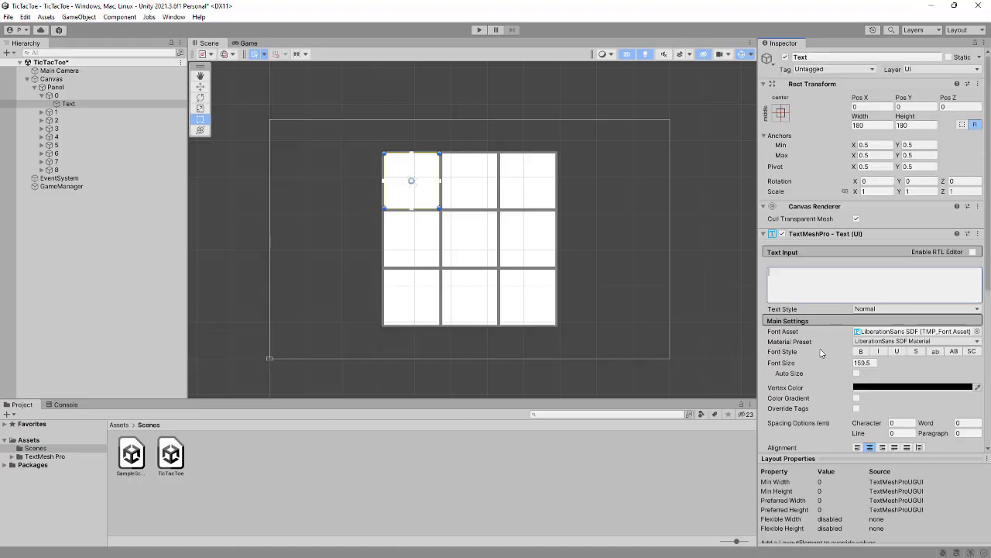
left_click(42, 96)
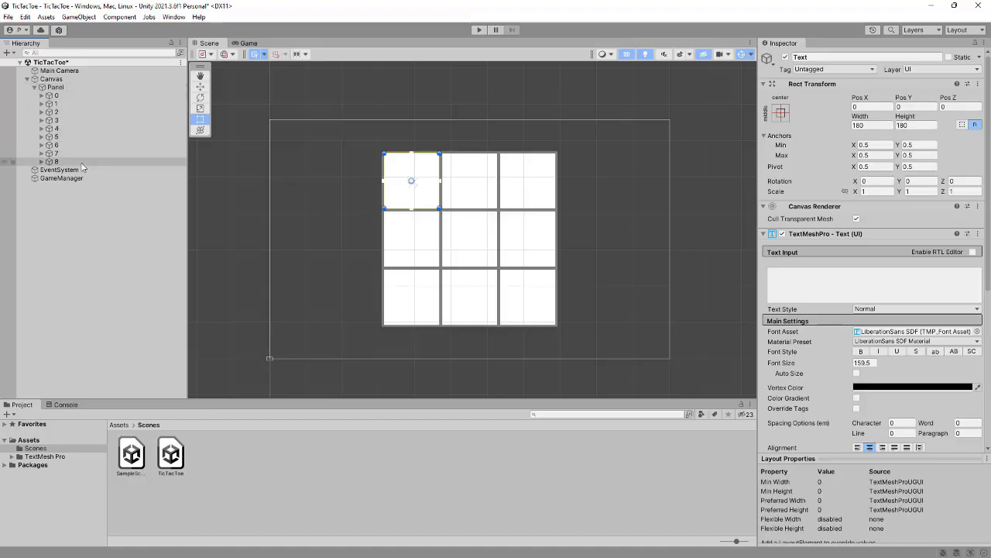
Show GameManager's empty nine-element Grid array and enter Play mode with Ctrl+P.
left_click(64, 179)
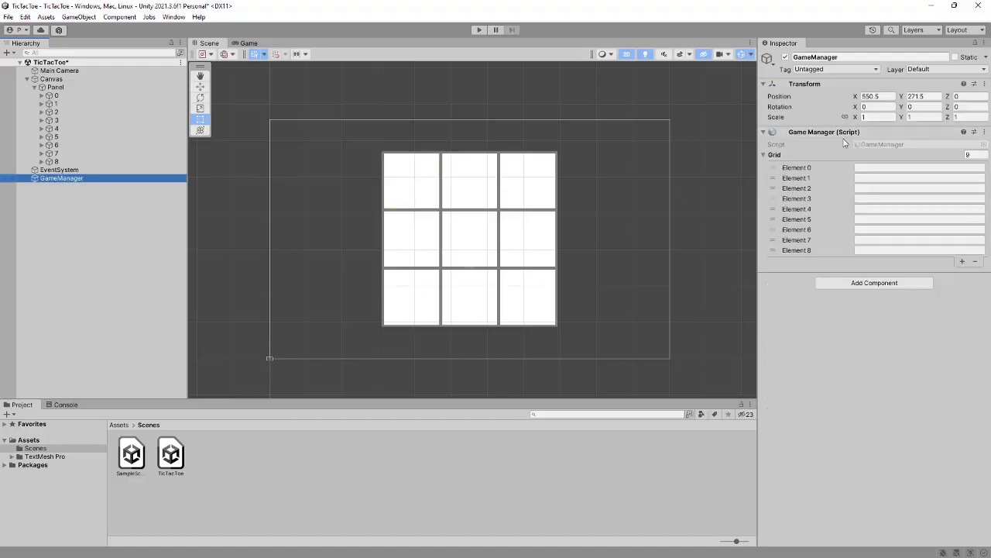
left_click(29, 440)
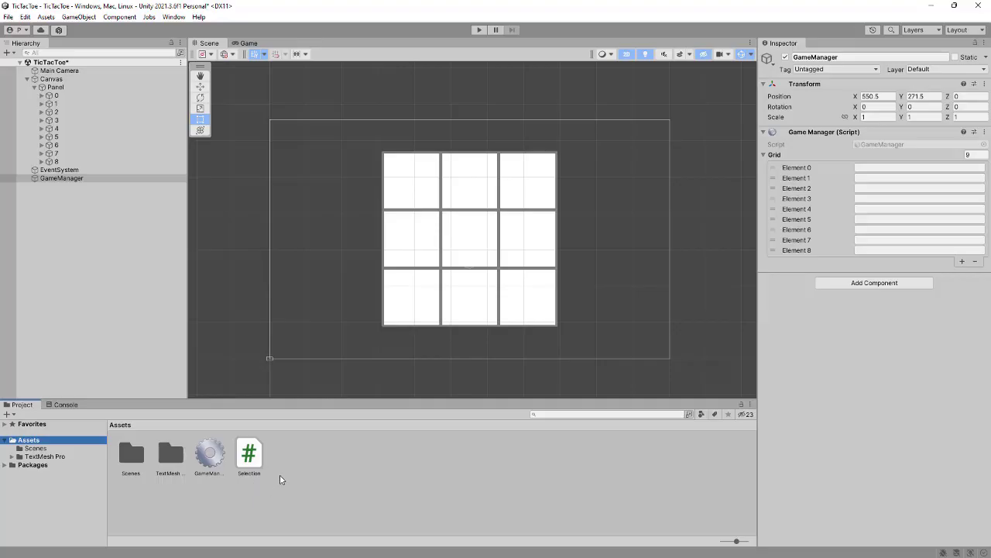
key("ctrl+p")
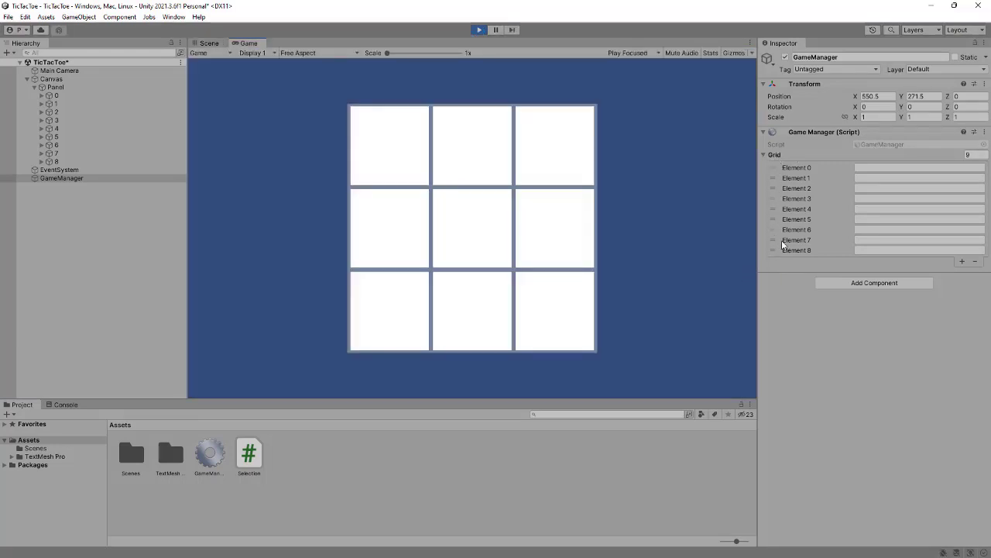
Place X marks in the top-left, bottom-right and centre cells.
left_click(391, 155)
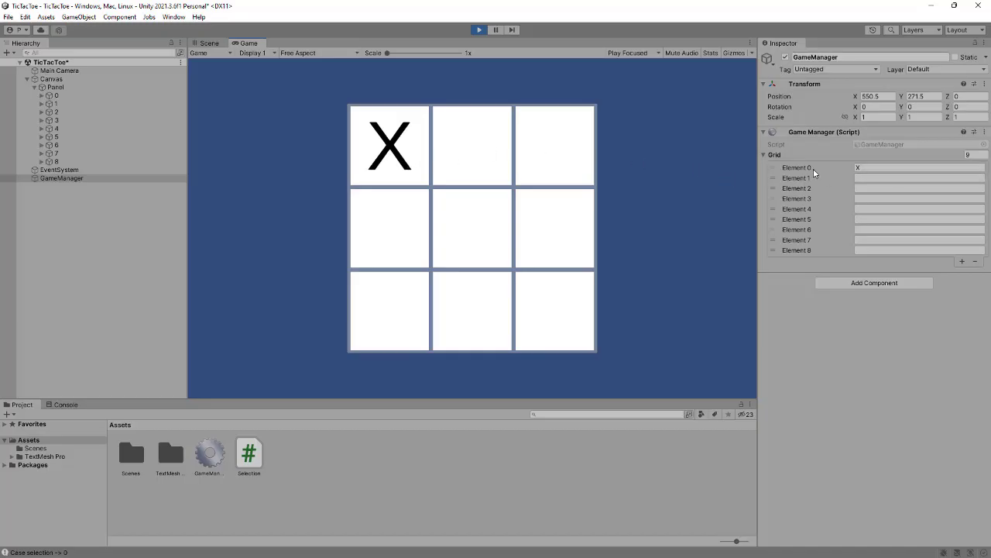
left_click(563, 330)
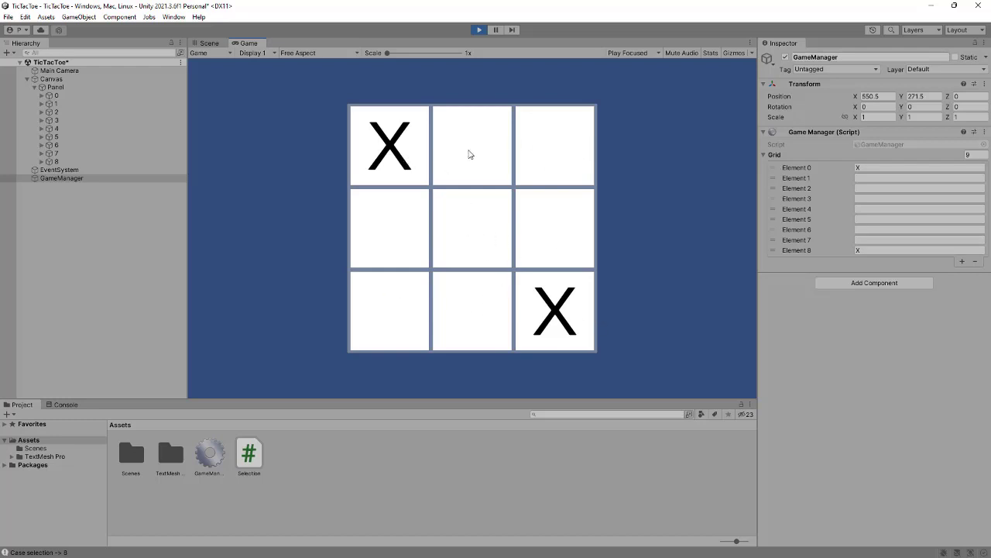
left_click(460, 237)
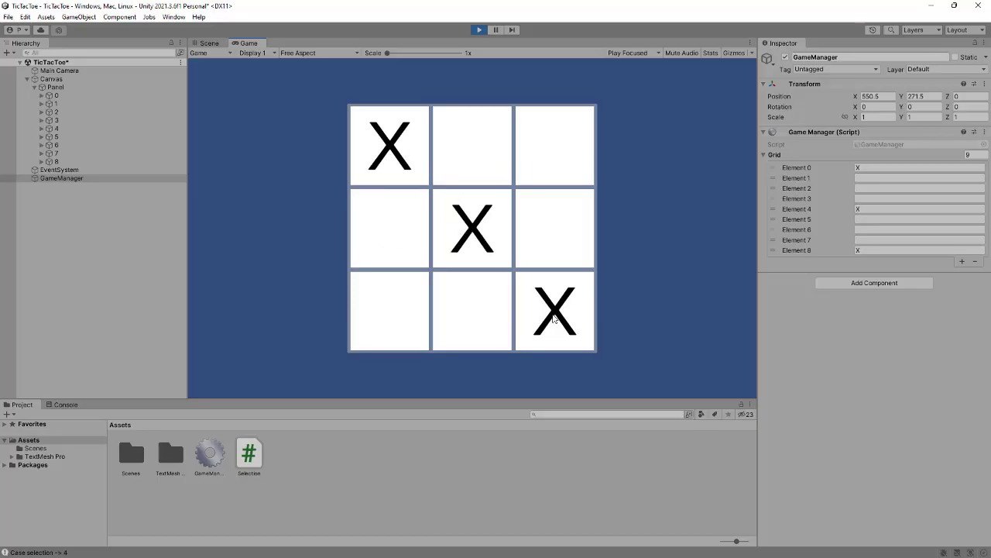
Fill the remaining six cells with X, check cell 0, and stop the game.
left_click(392, 244)
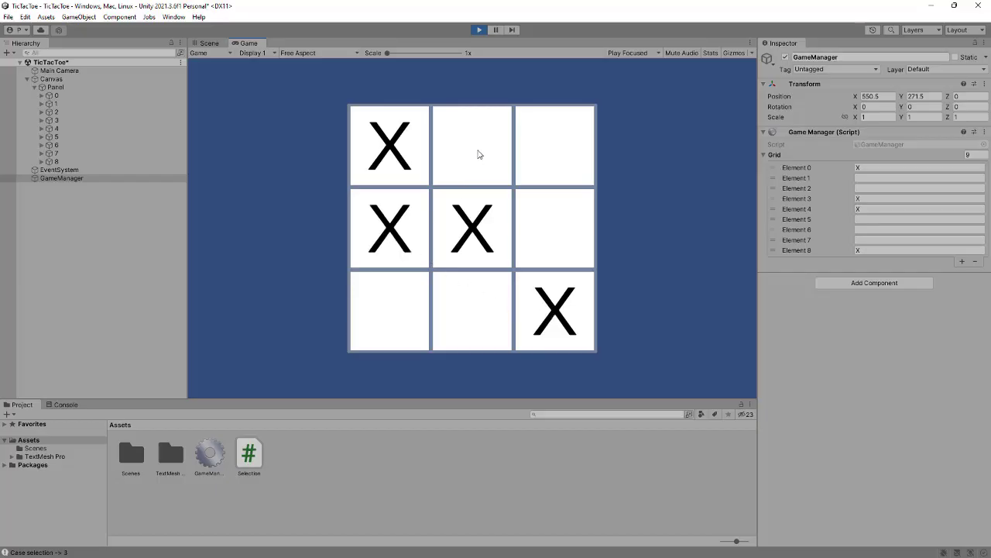
left_click(480, 154)
left_click(565, 167)
left_click(573, 249)
left_click(463, 318)
left_click(408, 323)
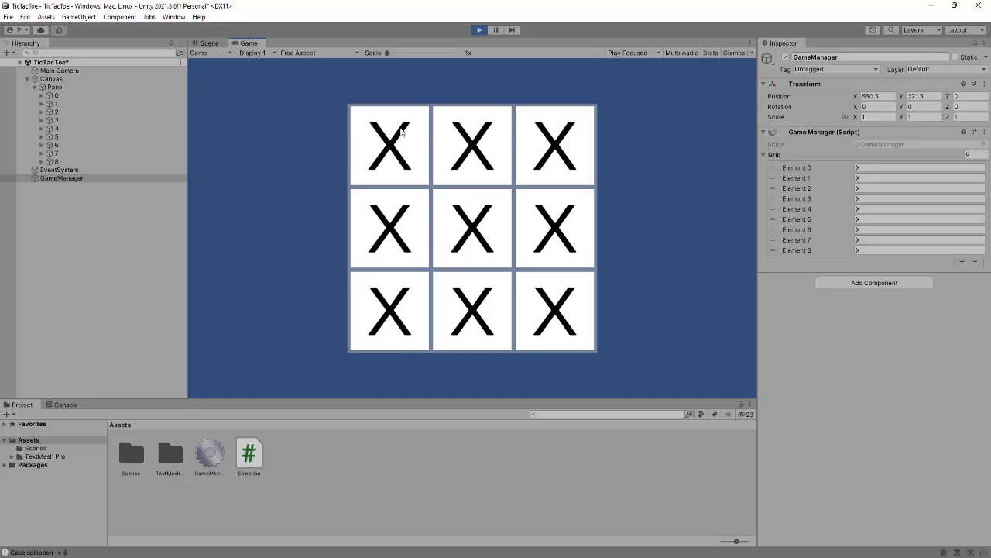
left_click(61, 94)
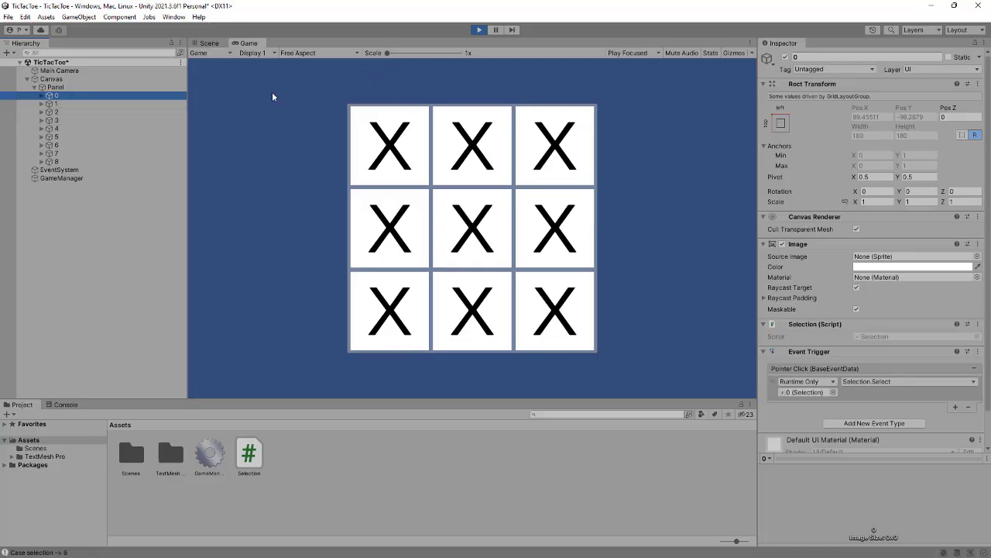
left_click(478, 31)
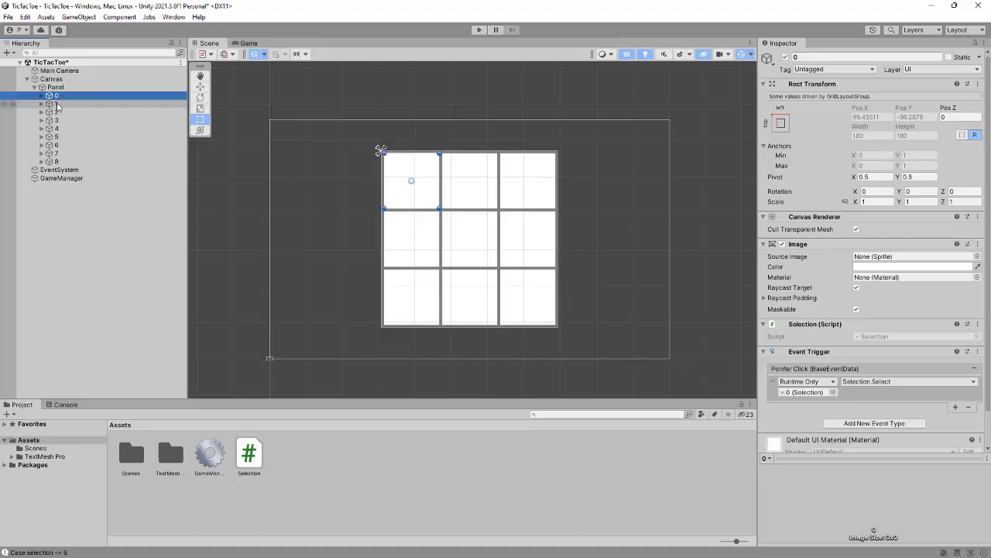
Review click events on cells 1, 3 and 0, the Panel and Canvas, then open GameManager.cs.
left_click(57, 104)
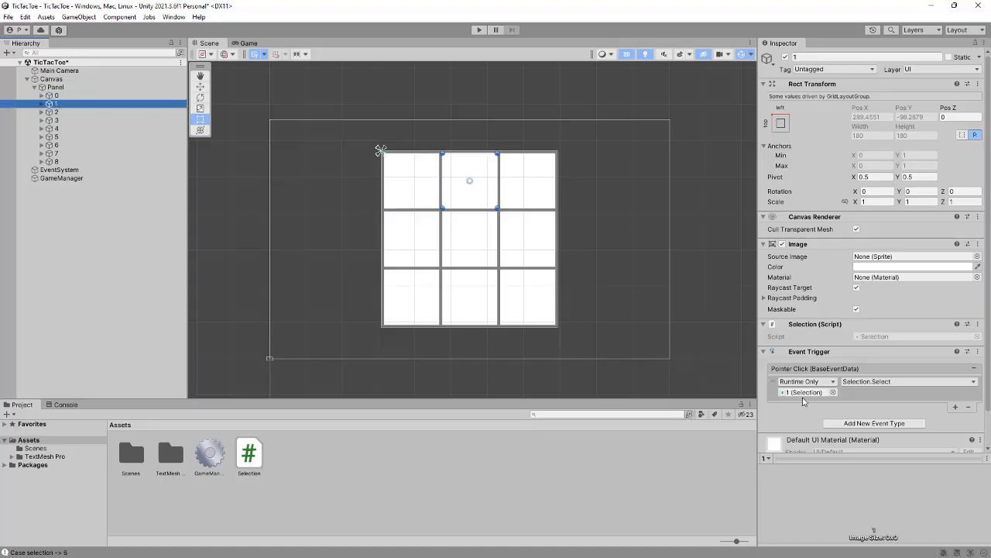
left_click(70, 121)
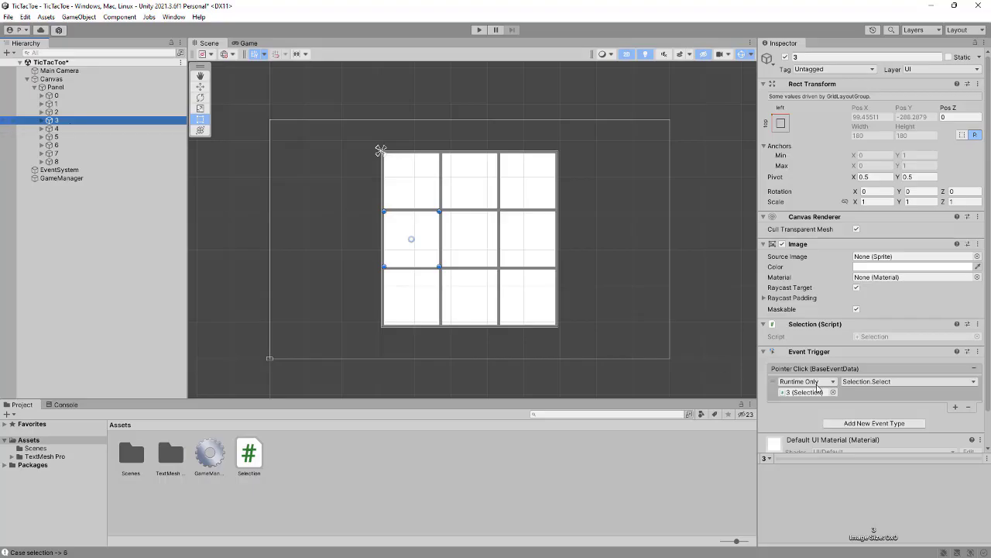
left_click(57, 96)
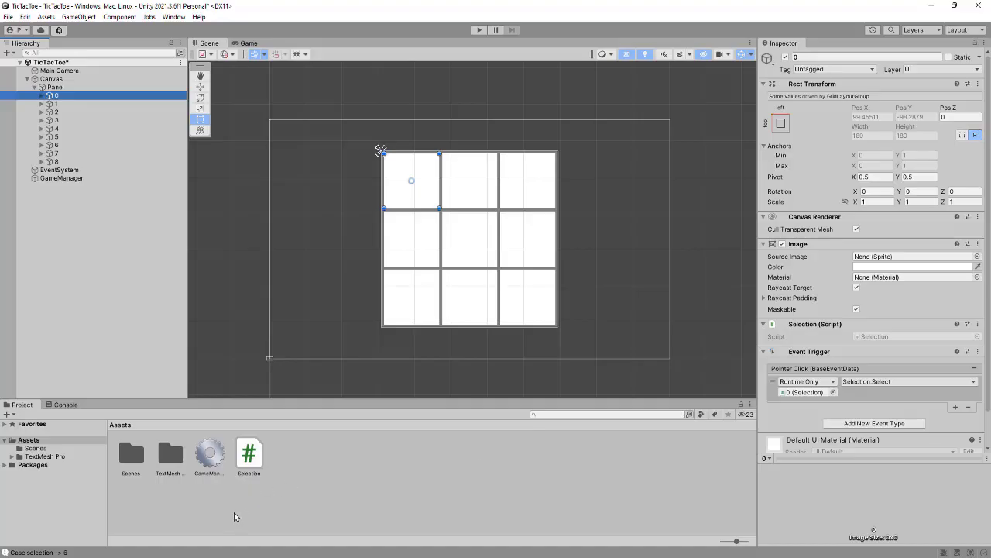
left_click(55, 87)
left_click(51, 79)
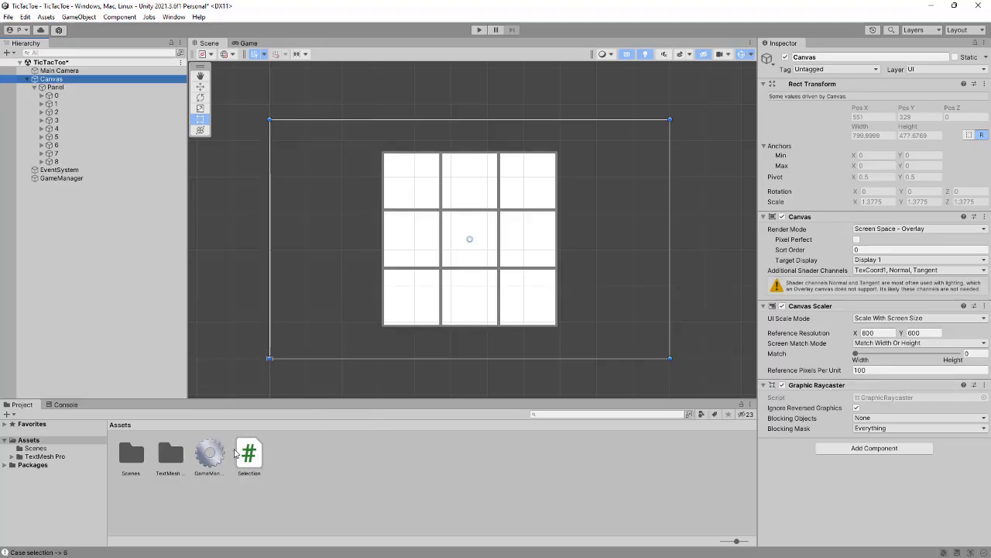
double_click(210, 457)
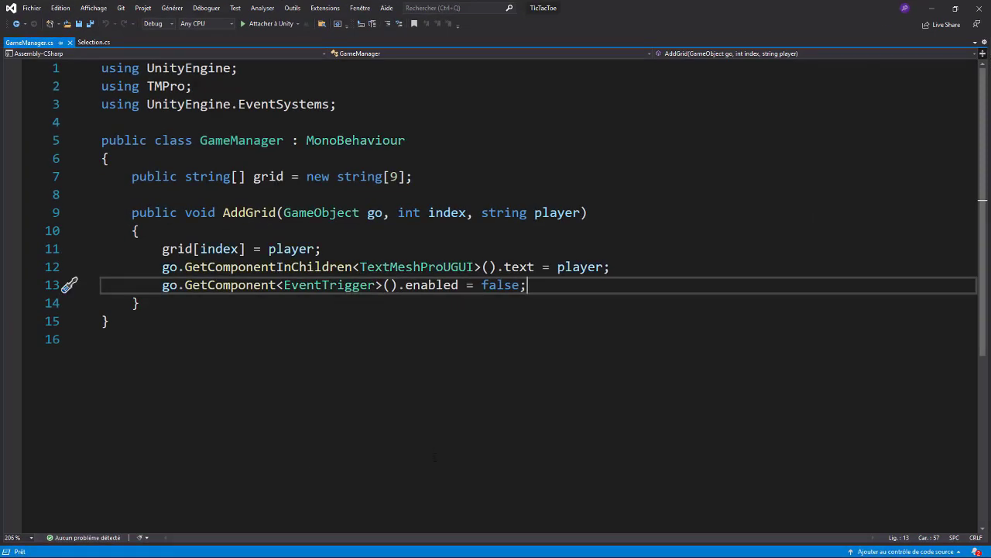
Highlight the grid array declaration on line 7 and the AddGrid method signature.
scroll(470, 435, "up", 2, "ctrl")
scroll(471, 434, "up", 1, "ctrl")
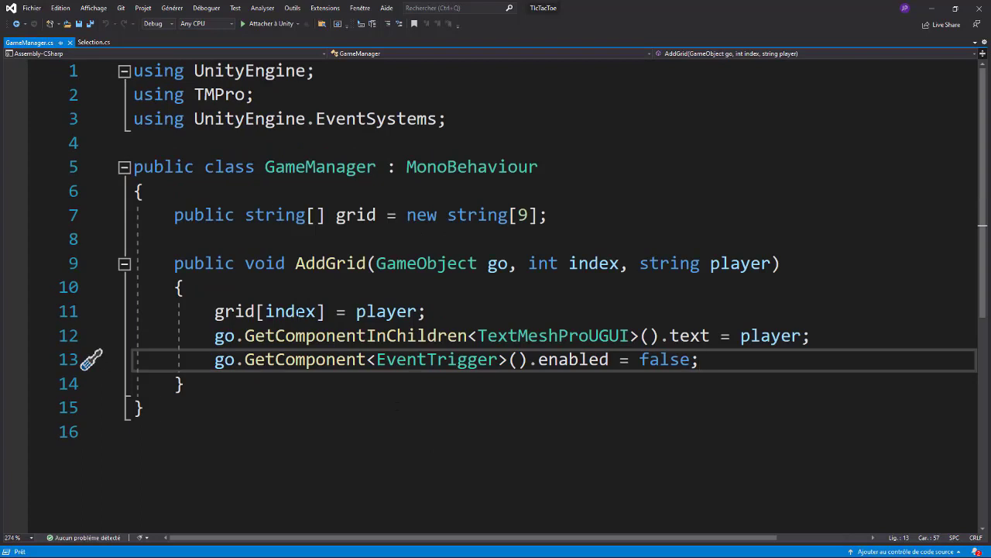
left_click_drag(165, 215, 704, 226)
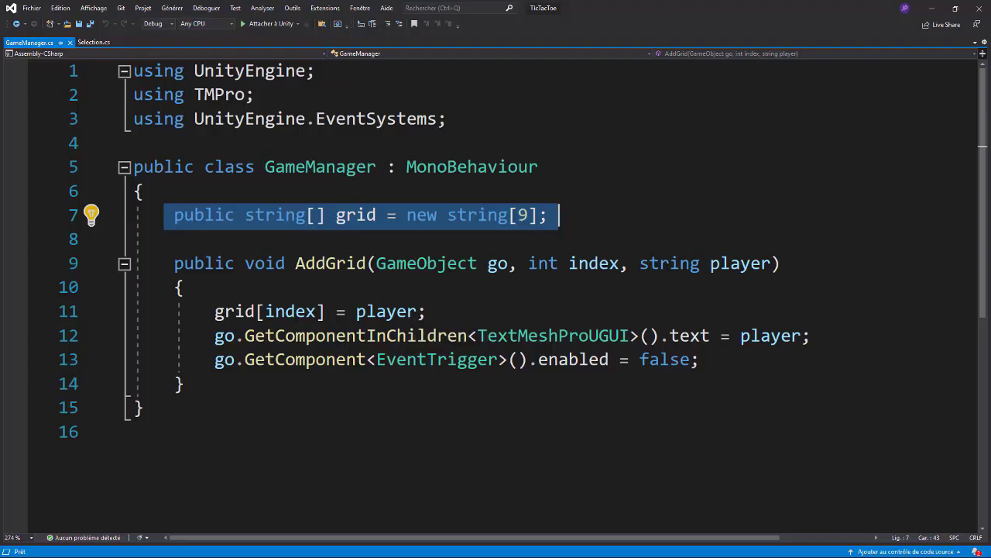
left_click(201, 279)
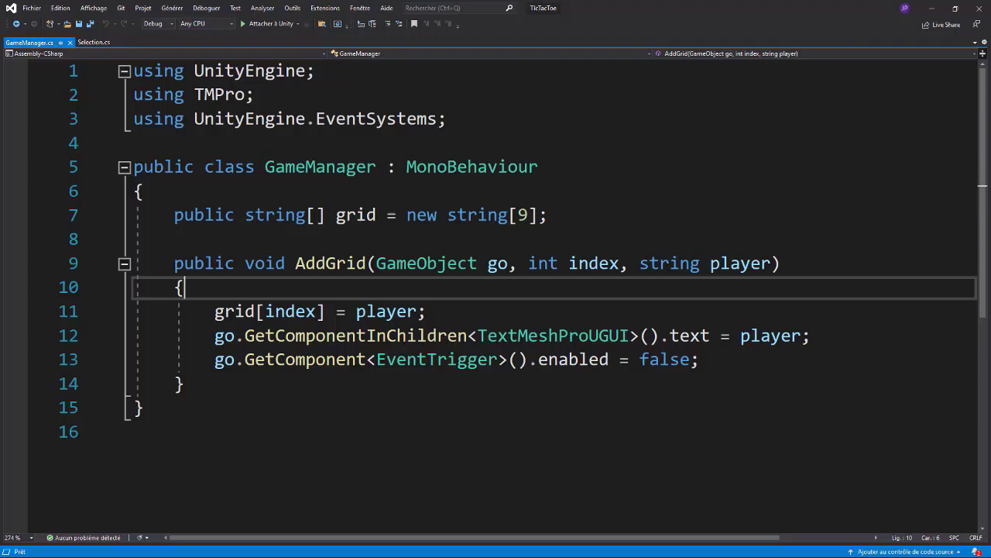
left_click_drag(175, 264, 783, 264)
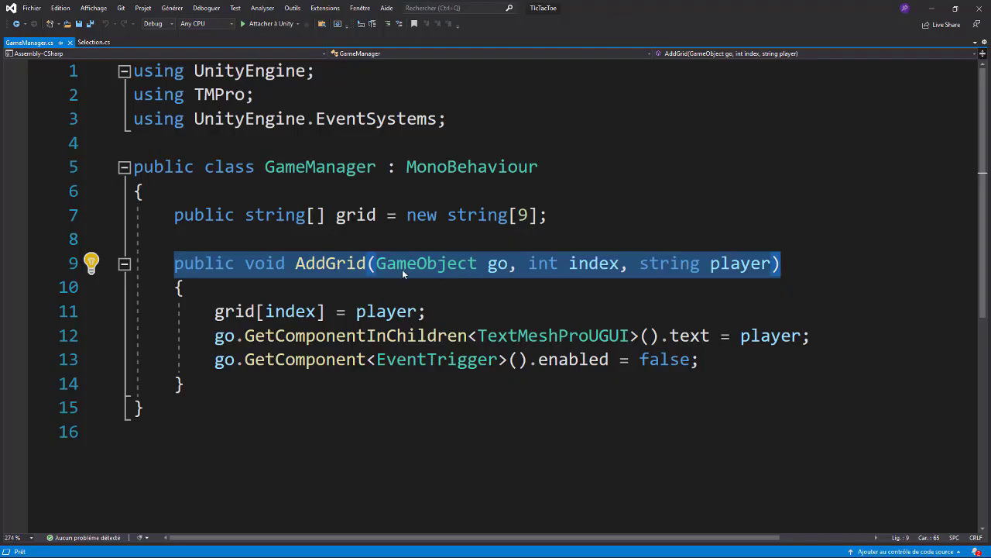
left_click(500, 288)
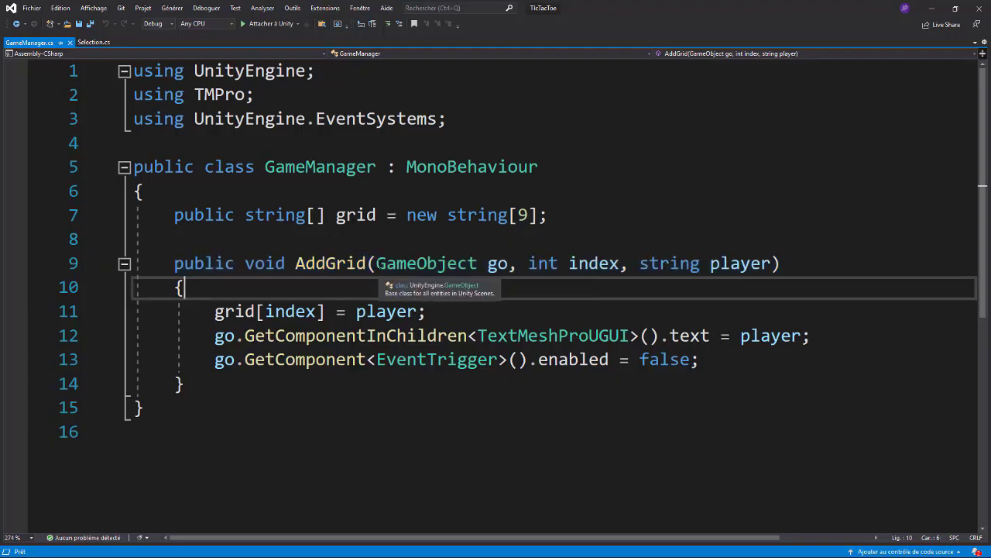
Point out AddGrid's parameters: GameObject go, int index and string player.
mouse_move(376, 264)
left_mouse_down()
mouse_move(509, 264)
mouse_move(584, 277)
left_mouse_up()
double_click(543, 263)
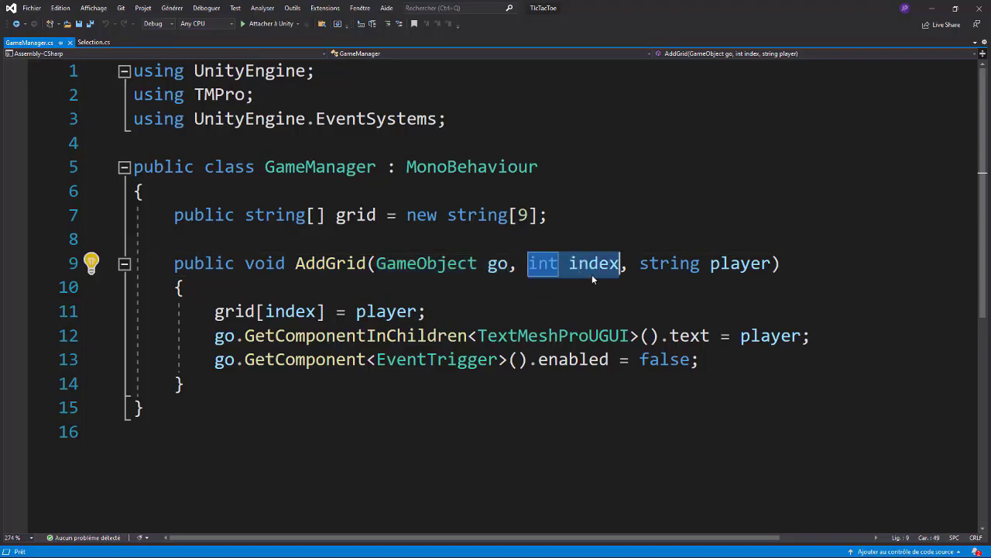
double_click(669, 264)
left_click_drag(669, 263, 728, 271)
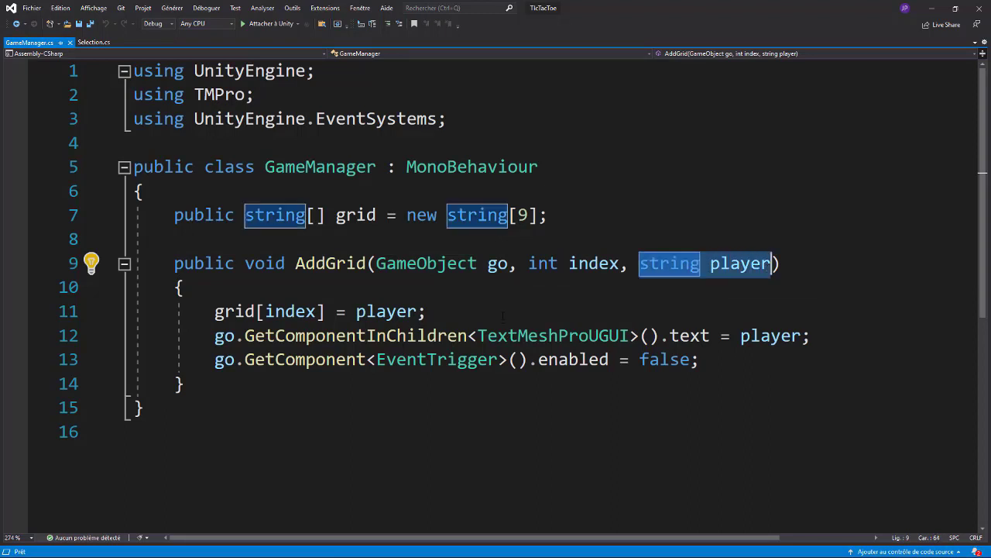
left_click(428, 311)
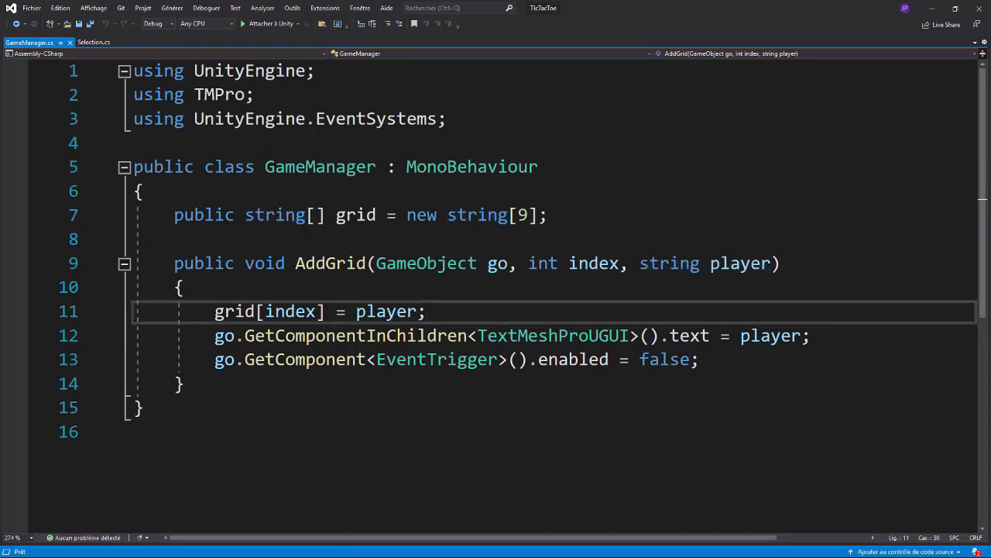
Walk through storing player in grid[index] and where player is used.
double_click(234, 311)
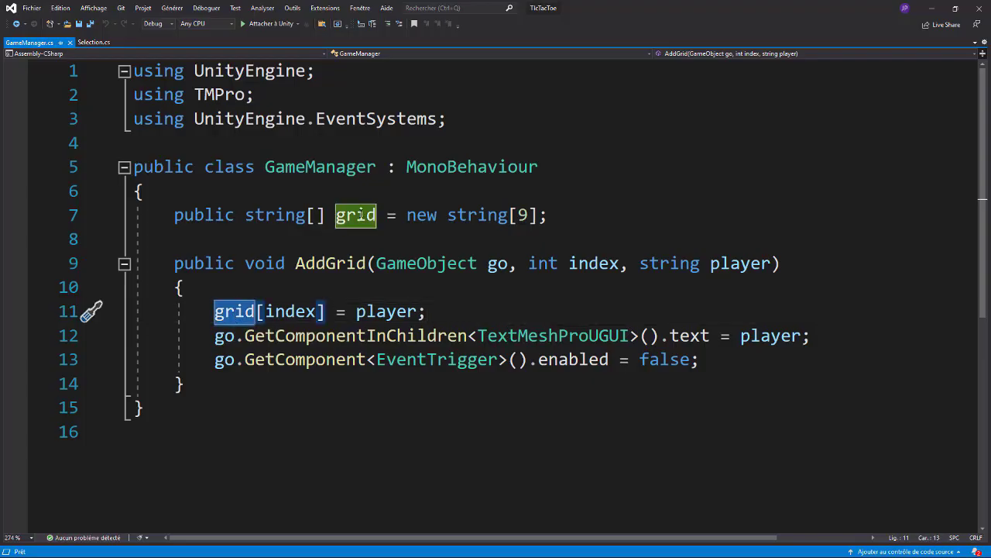
double_click(290, 311)
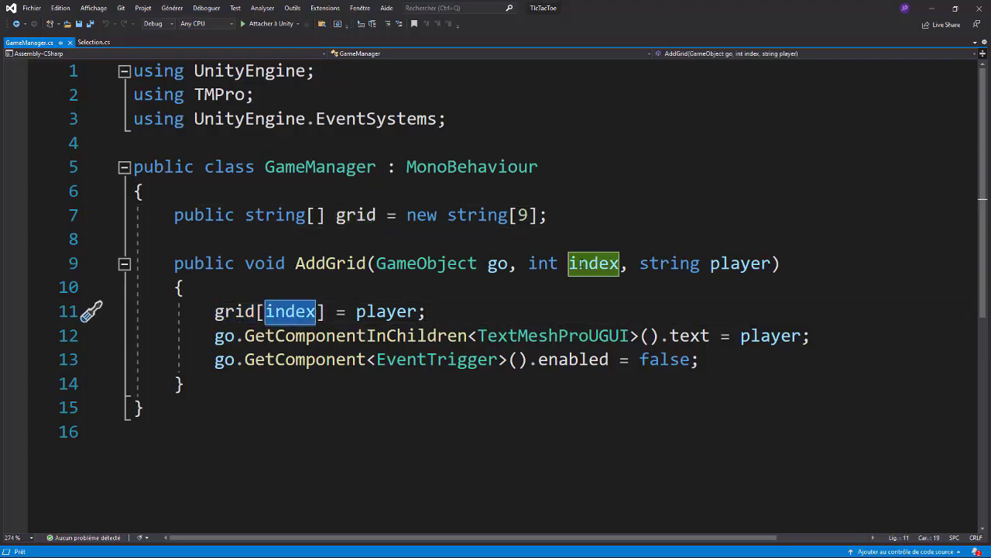
mouse_move(582, 263)
double_click(375, 313)
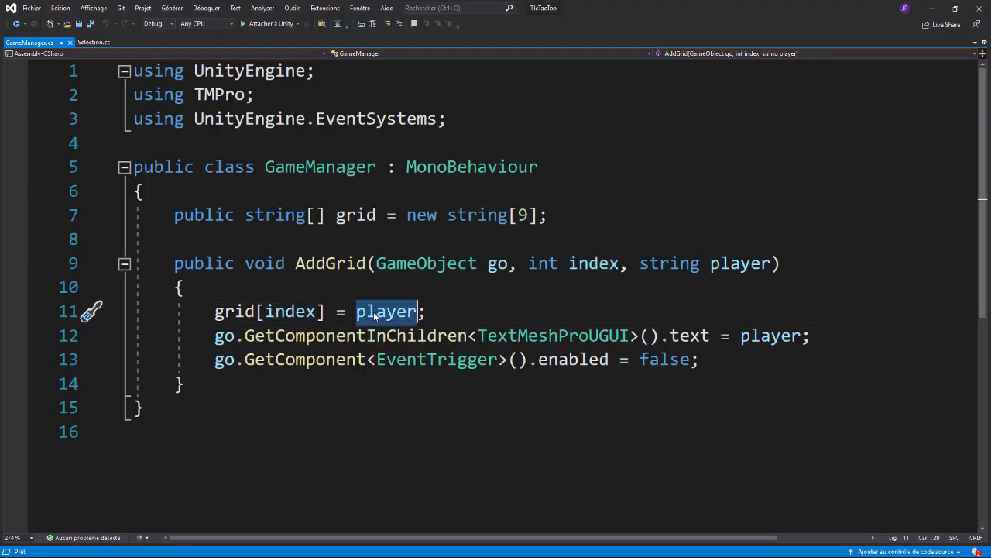
double_click(740, 264)
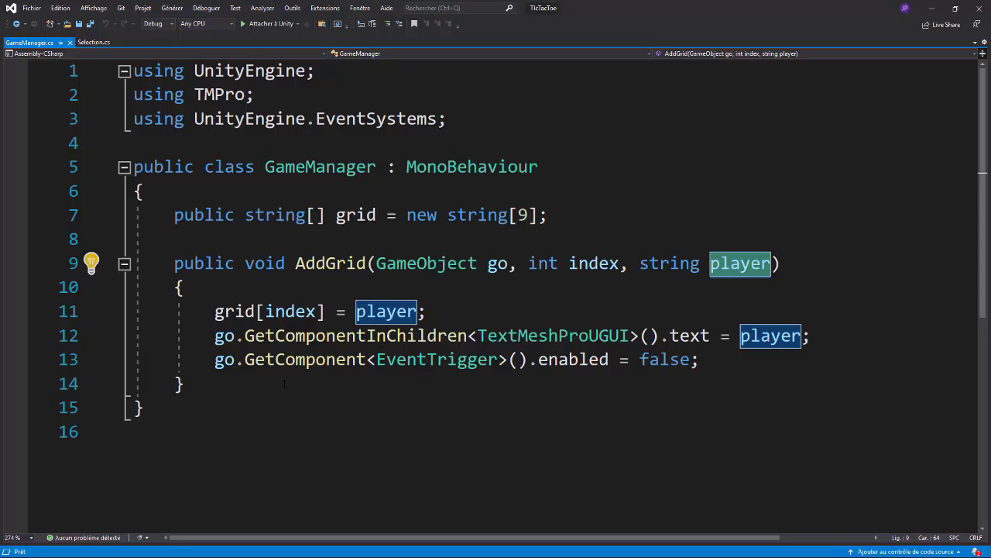
left_click(184, 383)
Explain line 12 writing player into the go child's TextMeshProUGUI text.
left_click(234, 335)
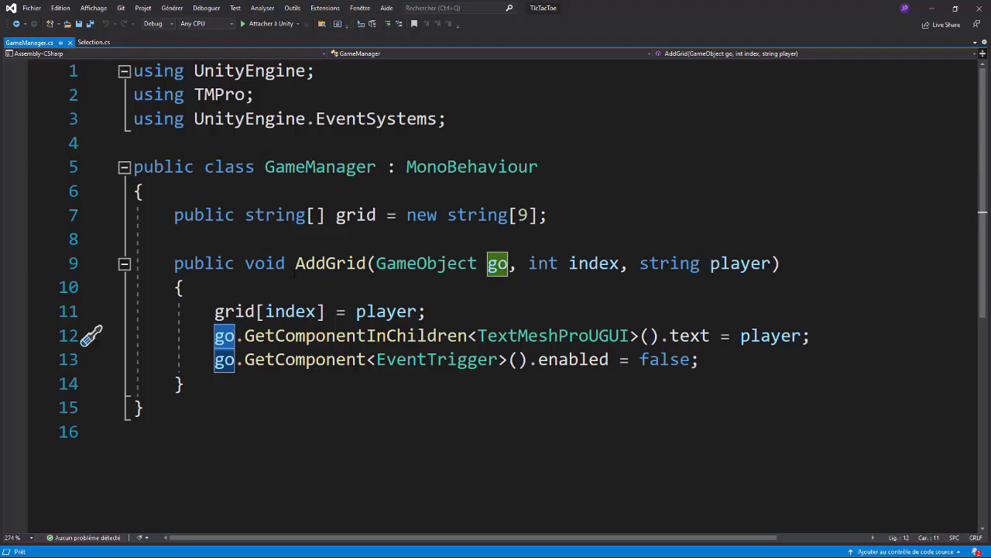
left_click(505, 265)
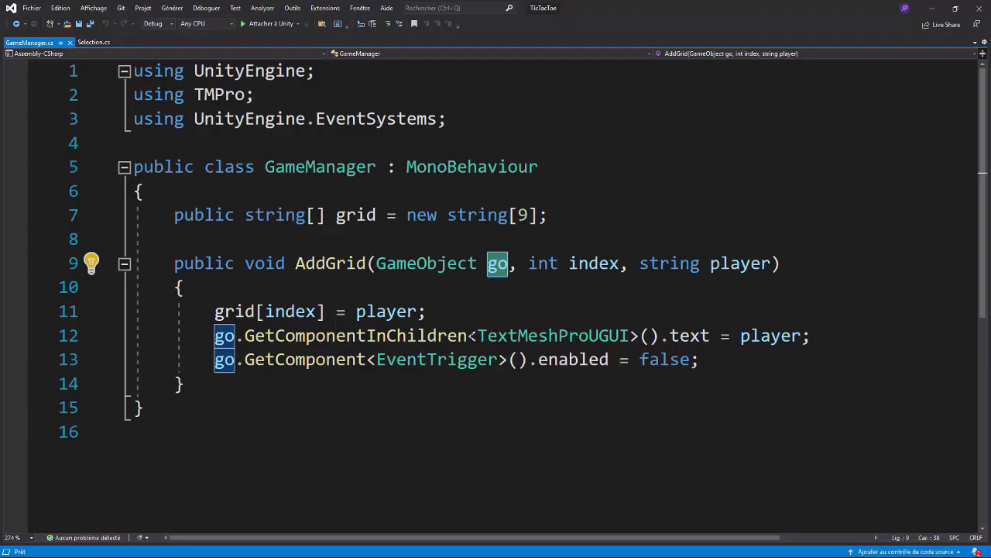
double_click(553, 336)
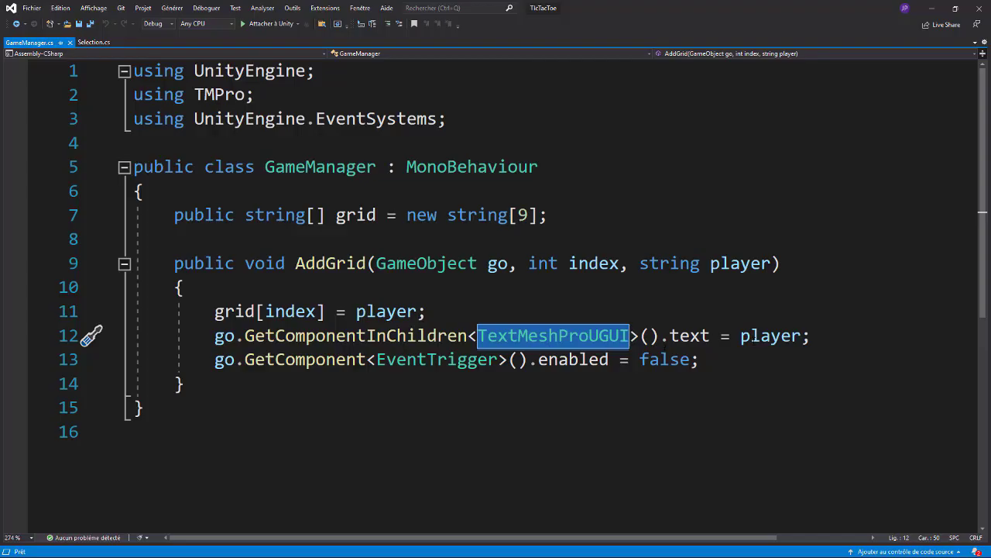
double_click(771, 335)
left_click(740, 264)
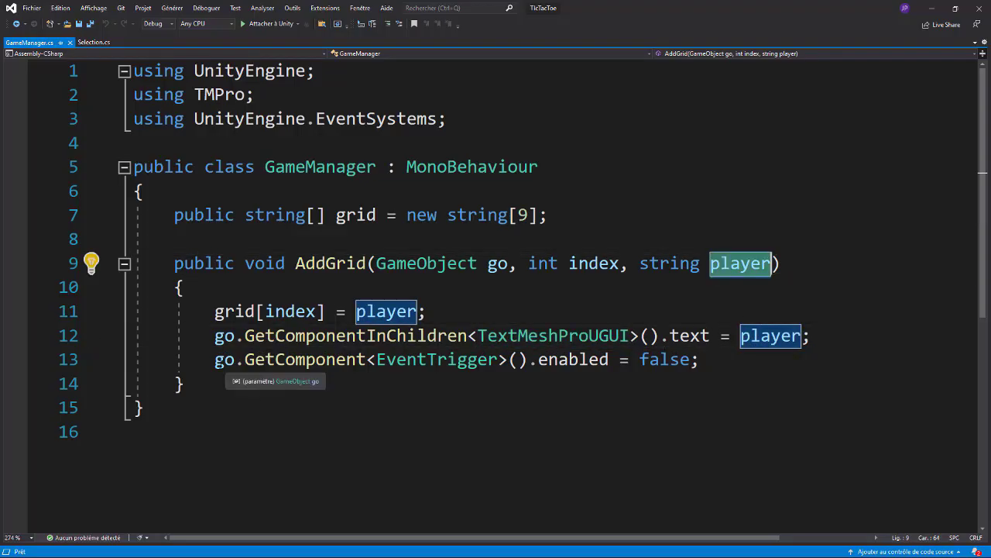
Highlight the line disabling the cell's EventTrigger, then the AddGrid signature again.
left_click_drag(215, 359, 700, 360)
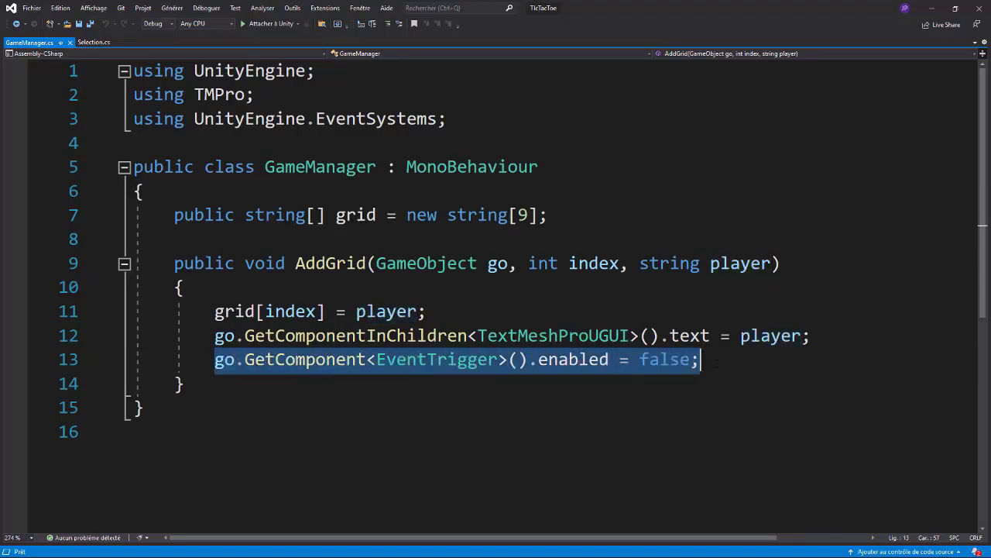
left_click(586, 411)
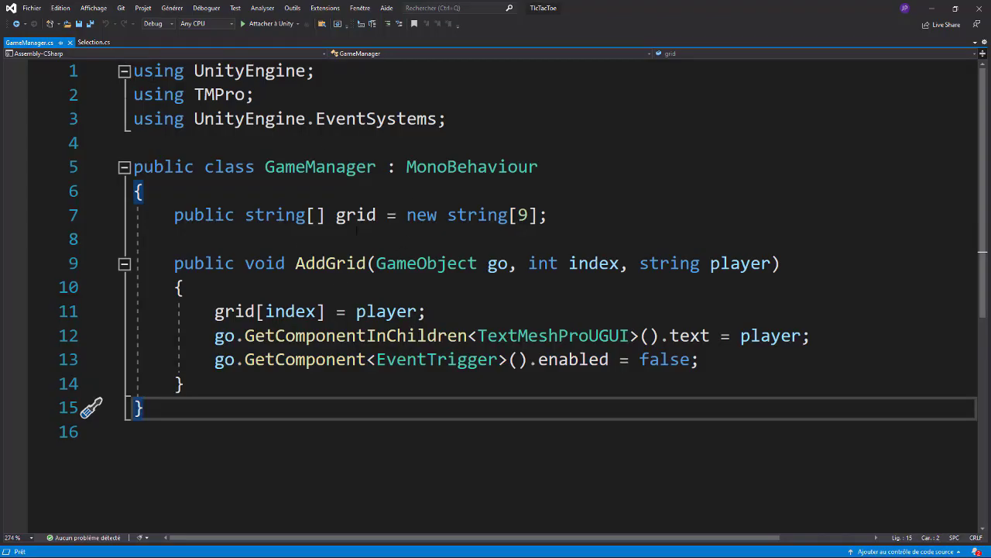
left_click_drag(174, 264, 782, 263)
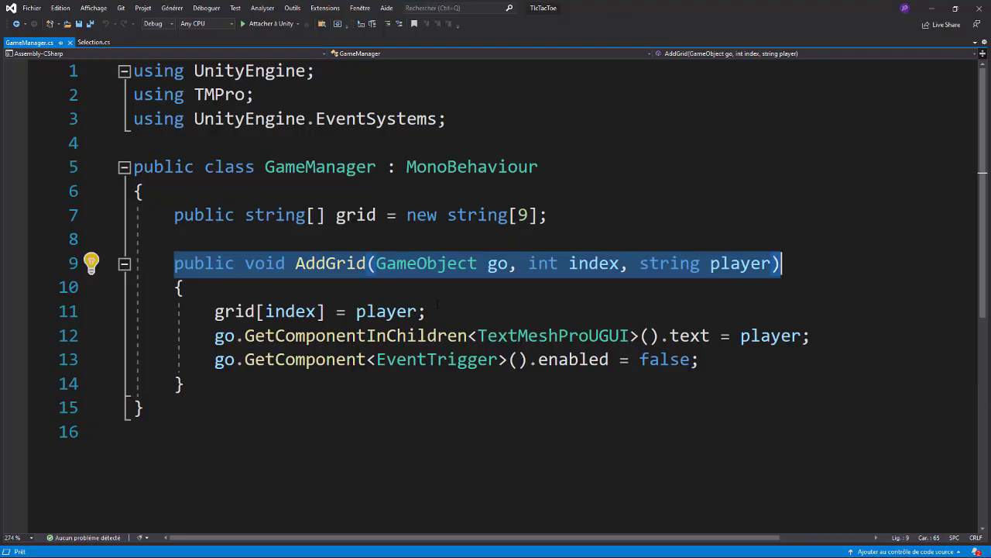
Minimize Visual Studio, select grid cell 1, and open its Selection script from the Inspector.
left_click(932, 8)
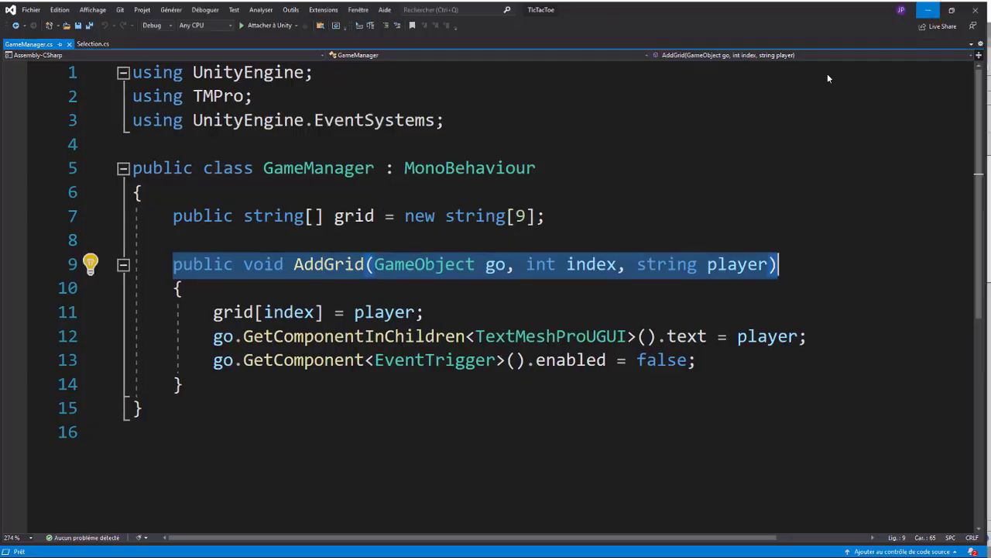
left_click(54, 104)
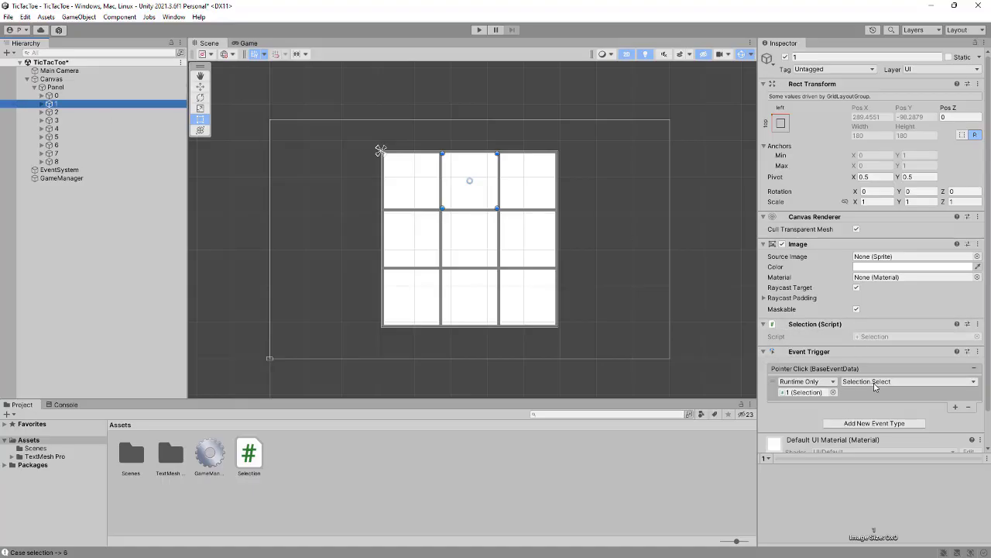
double_click(883, 338)
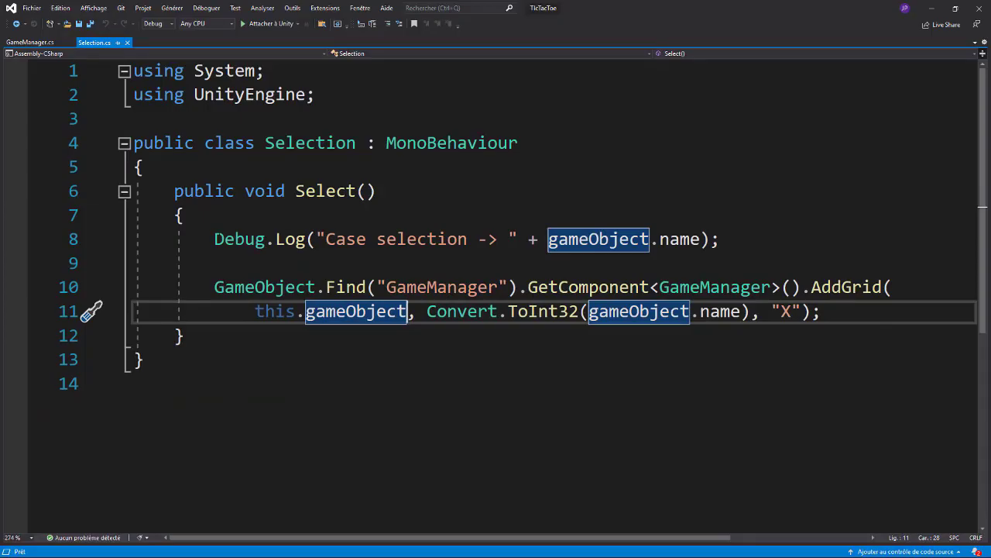
Explain Select()'s Debug.Log of gameObject.name and its Find("GameManager") AddGrid call.
left_click_drag(215, 238, 326, 239)
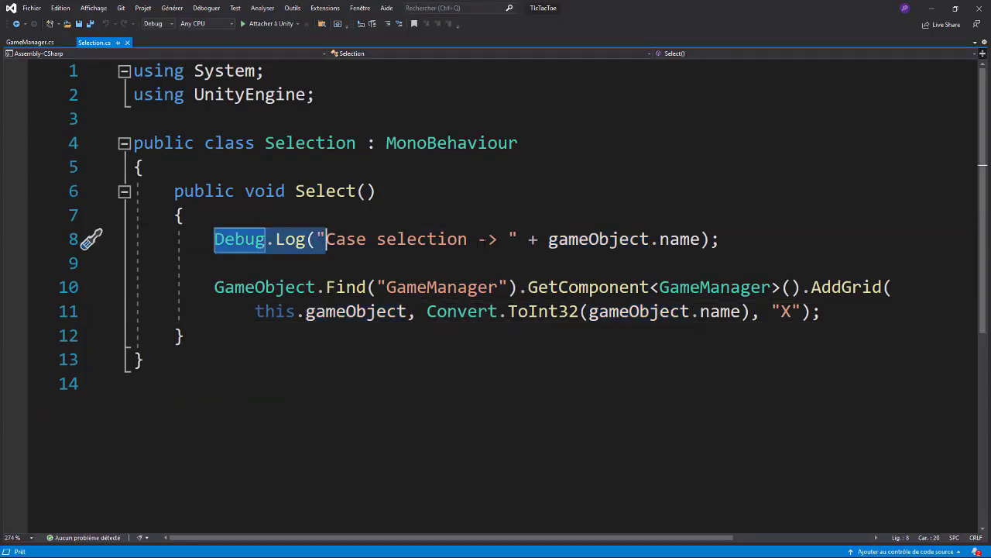
left_click_drag(548, 238, 701, 239)
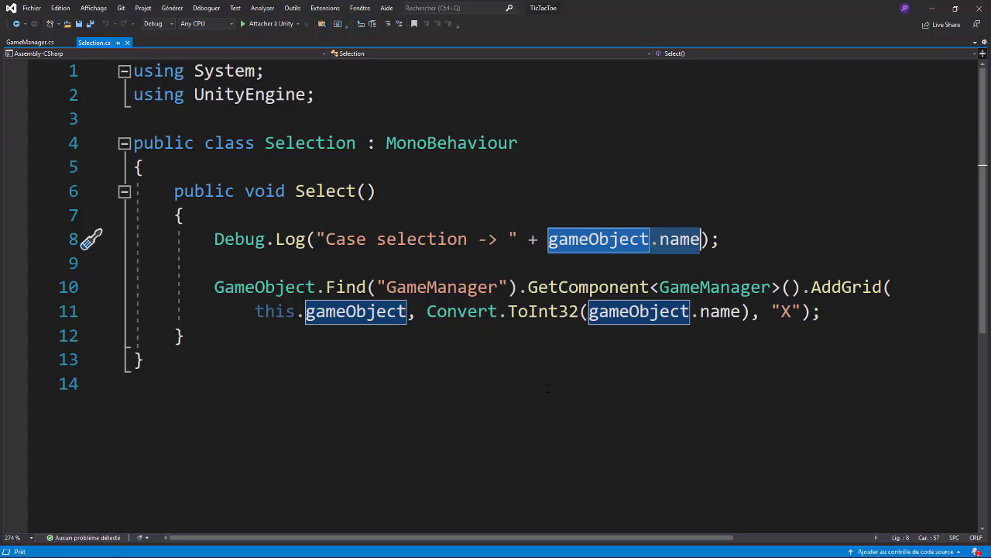
left_click(274, 361)
left_click_drag(208, 288, 519, 288)
double_click(457, 287)
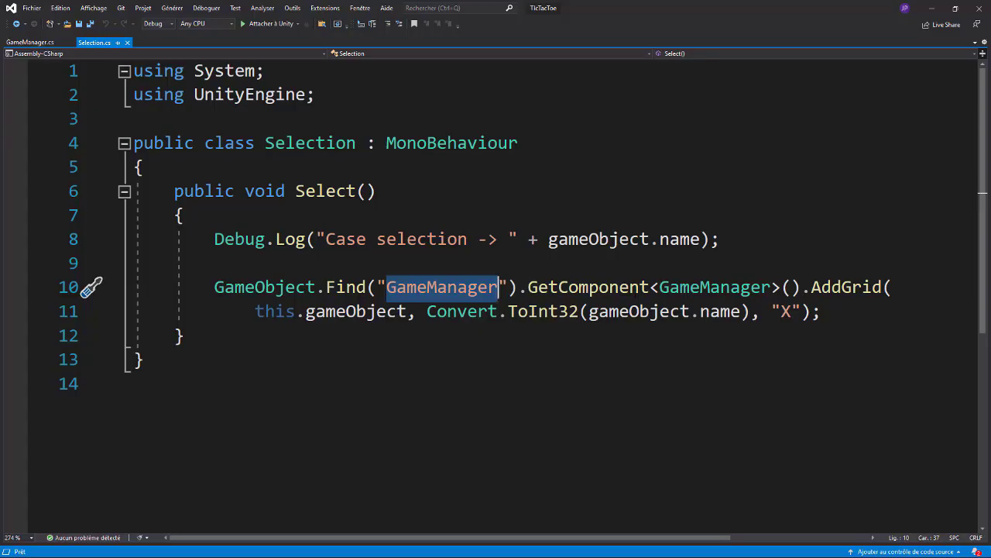
double_click(691, 287)
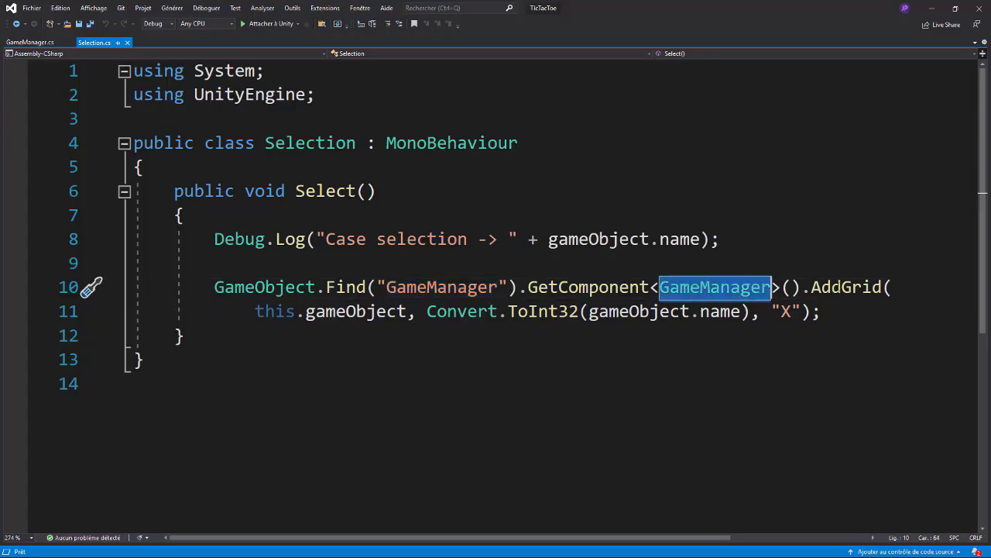
double_click(846, 287)
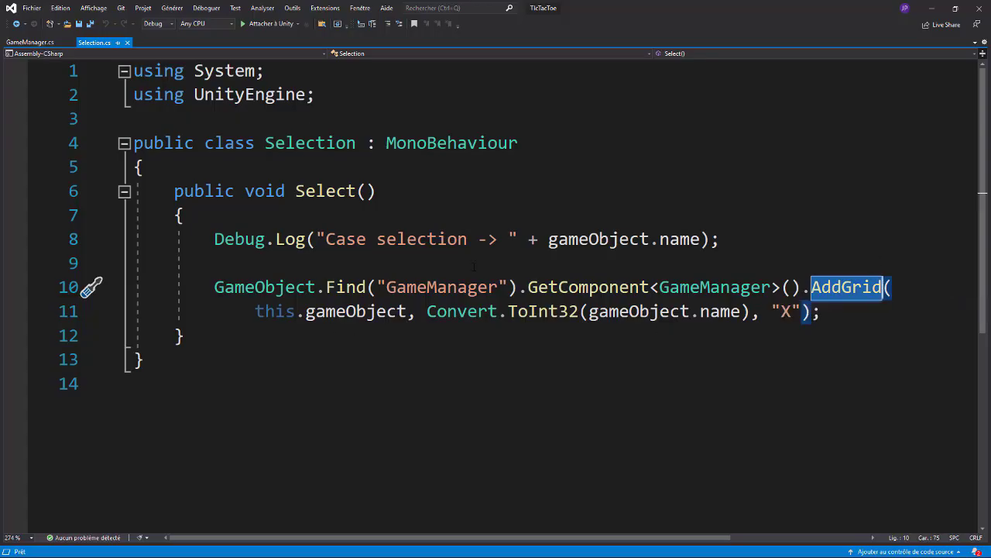
Walk through AddGrid's arguments: this.gameObject, Convert.ToInt32(gameObject.name) and "X", then return to GameManager.cs.
left_click_drag(255, 311, 408, 312)
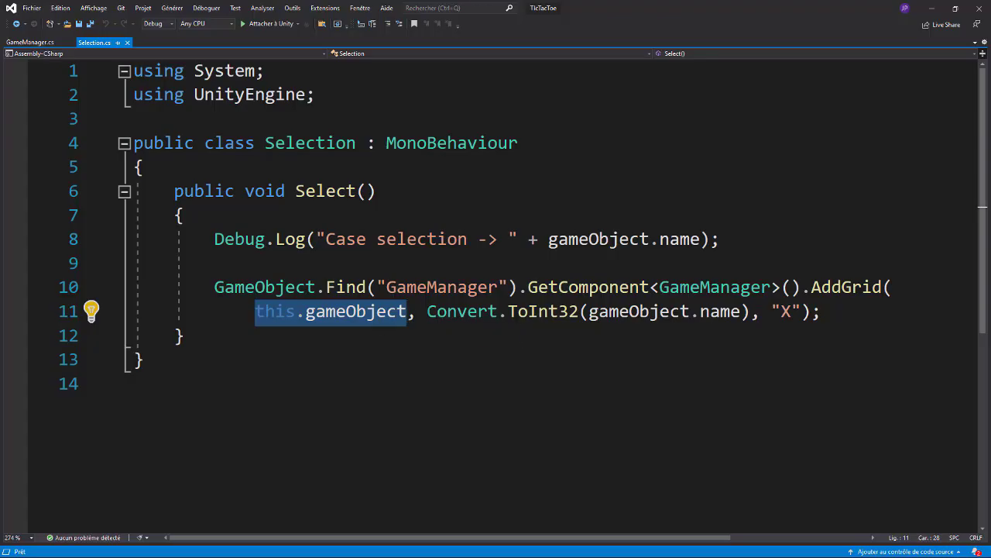
key("ctrl+Right")
left_click_drag(427, 311, 752, 311)
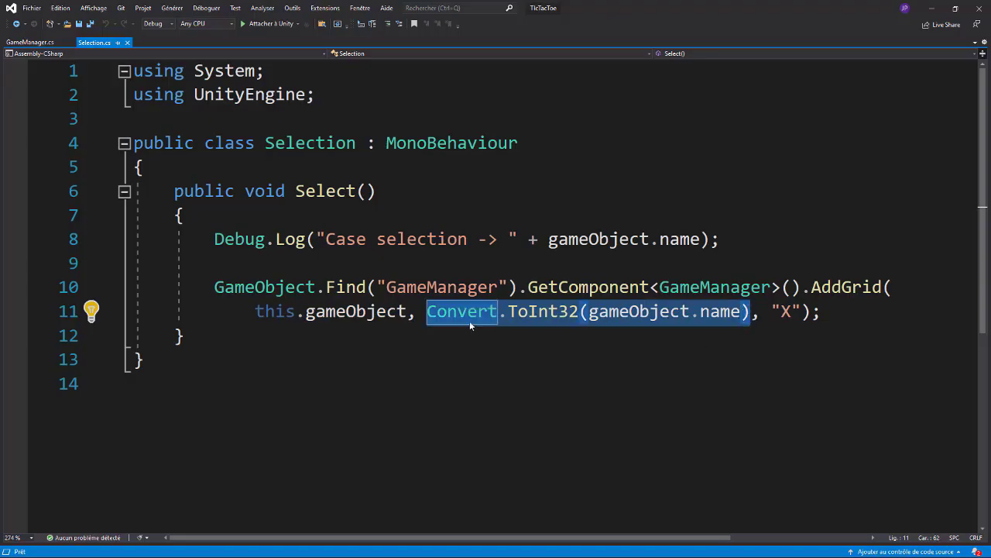
mouse_move(546, 314)
left_click_drag(772, 311, 801, 311)
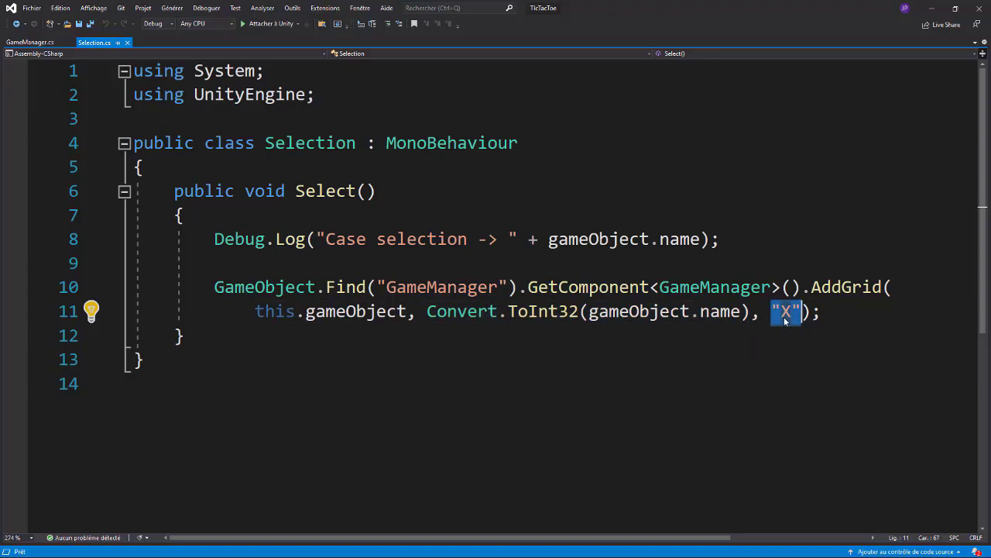
left_click(36, 43)
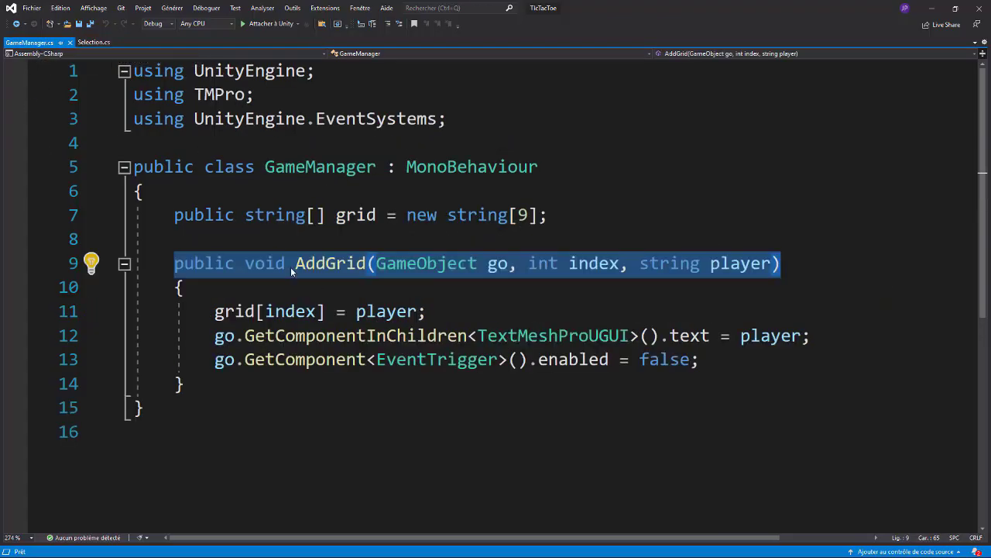
Show where AddGrid's go and index parameters are used in the method body.
double_click(454, 269)
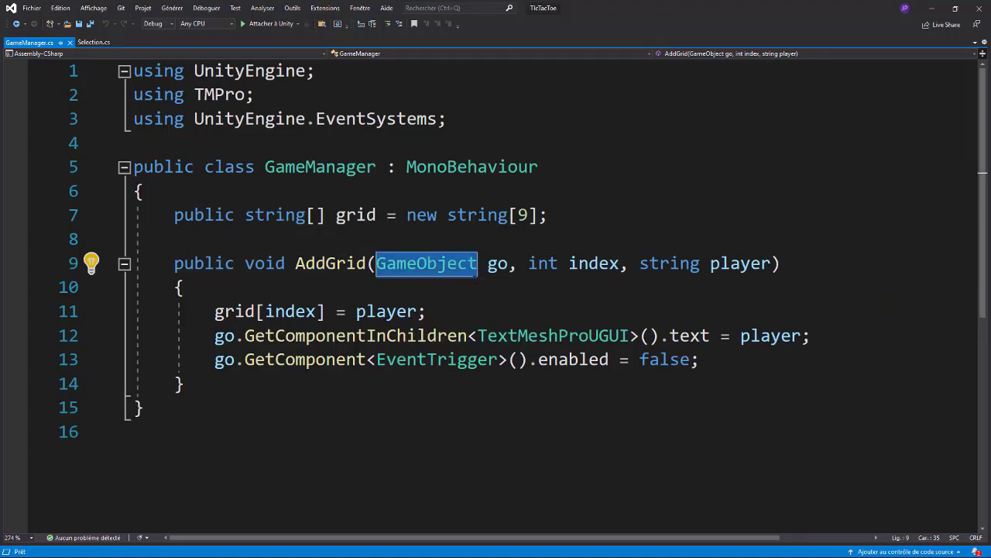
left_click(235, 335)
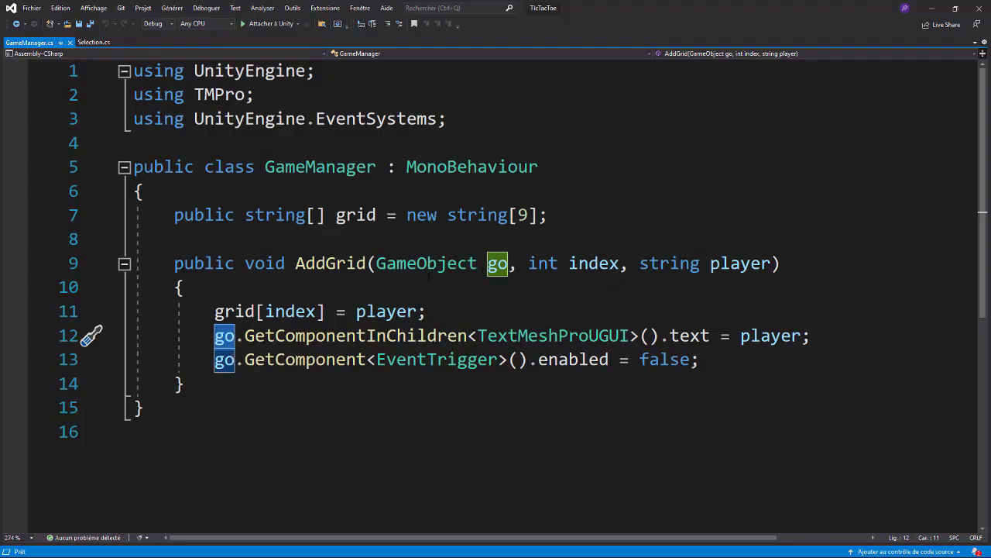
double_click(594, 263)
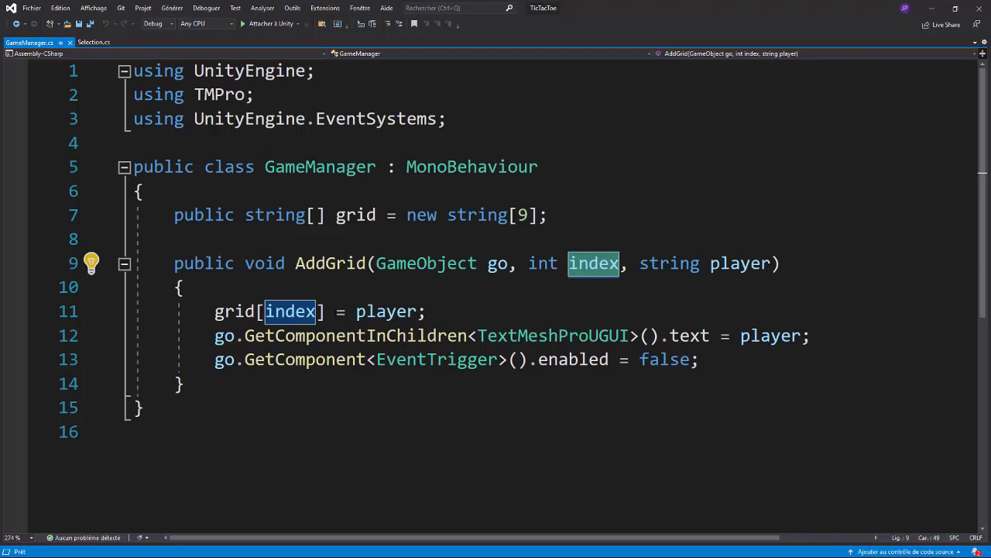
left_click(230, 312)
left_click(284, 313)
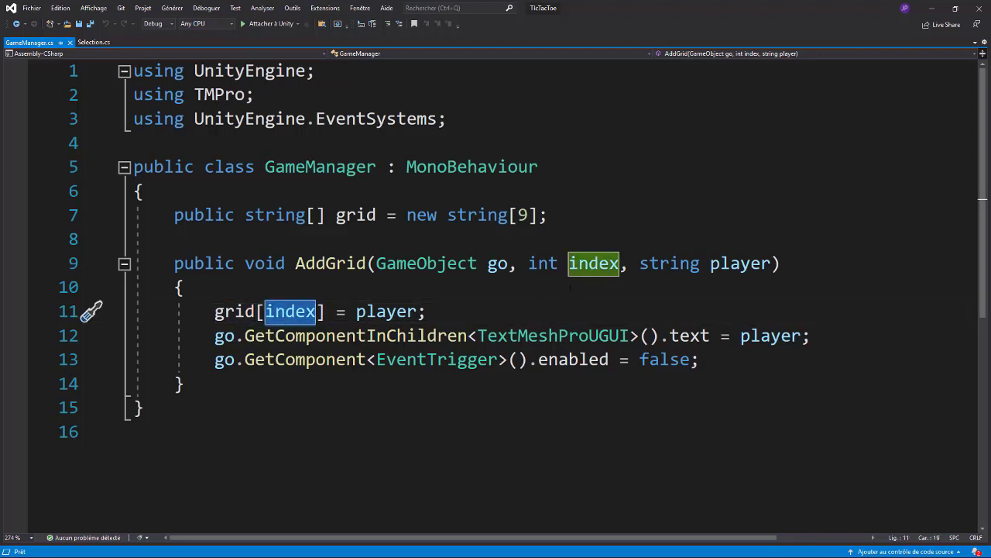
Show where the player parameter is used, then minimize Visual Studio.
left_click_drag(710, 263, 762, 264)
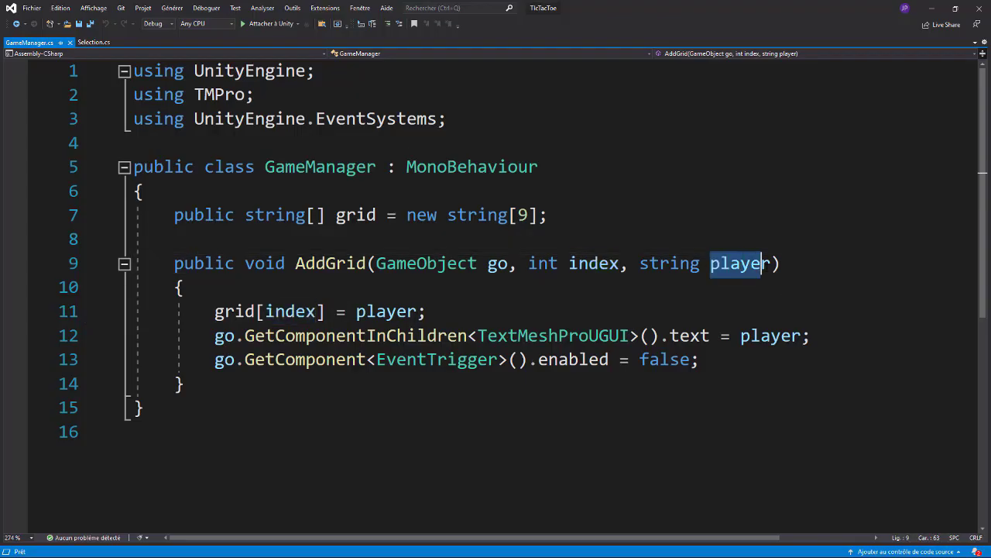
left_click(662, 292)
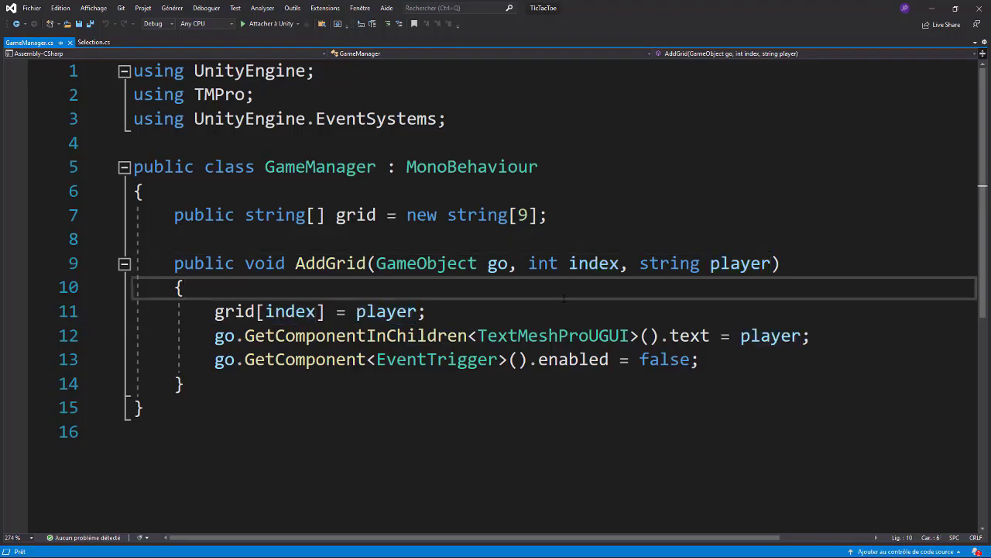
double_click(771, 335)
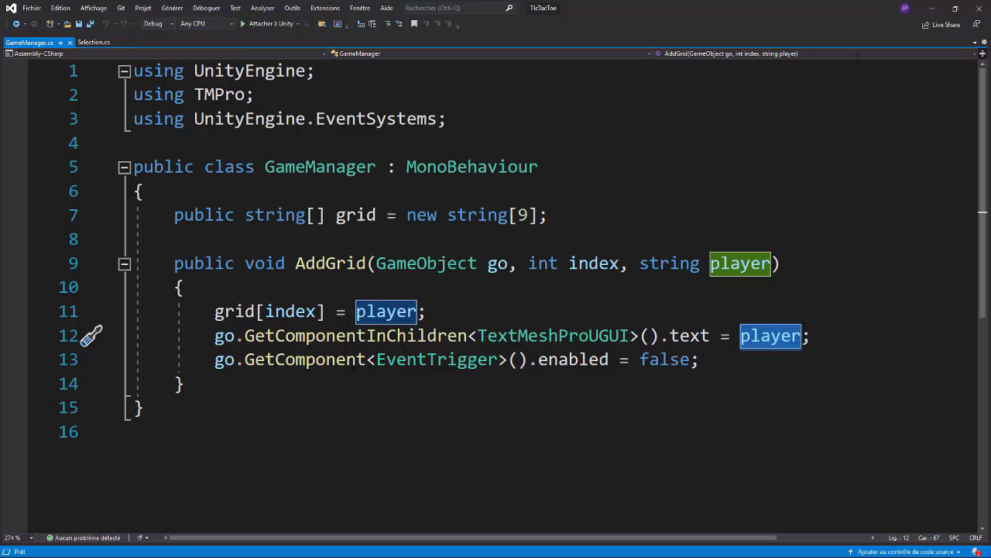
left_click(930, 11)
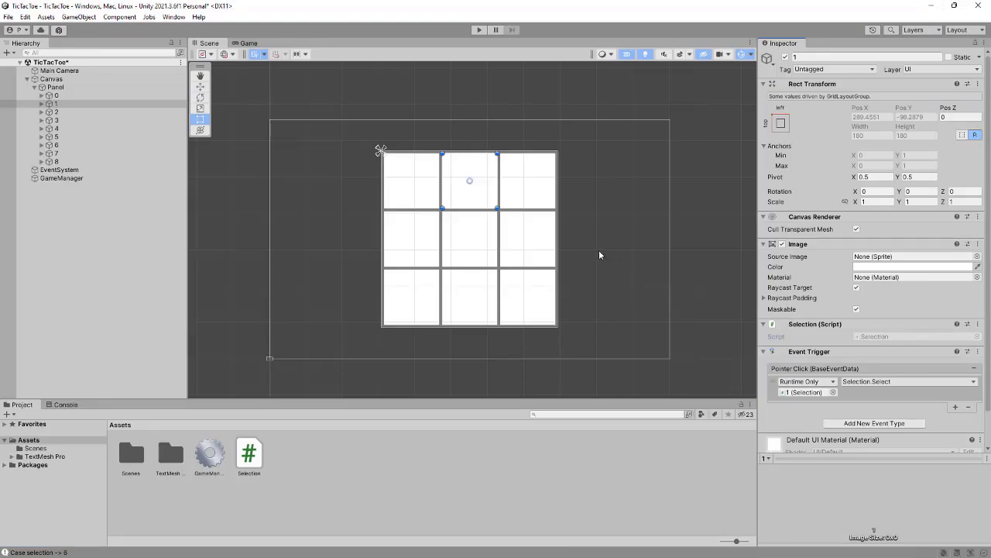
With the Console shown, play the game and watch GameManager's Grid Element 8 become X after marking the bottom-right cell.
left_click(66, 404)
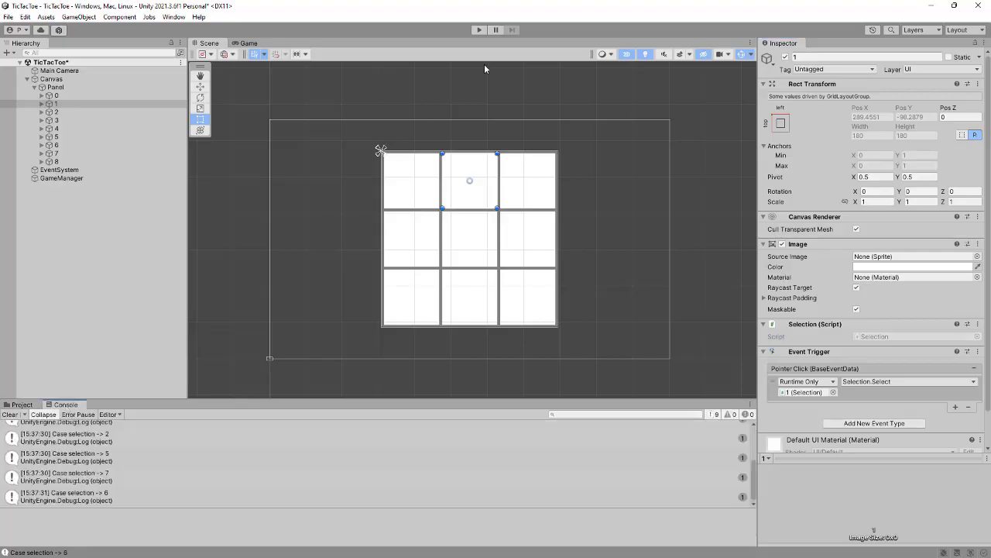
left_click(478, 30)
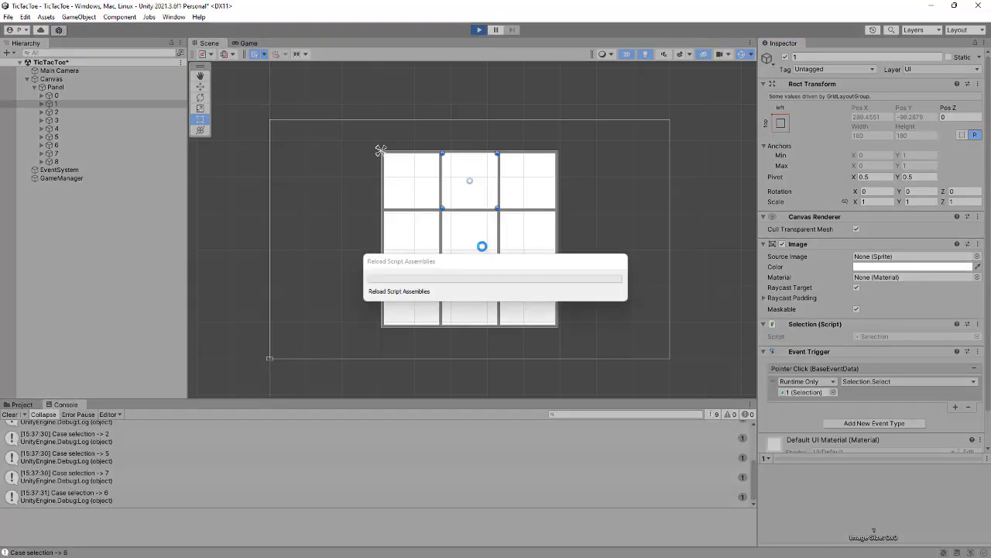
left_click(60, 179)
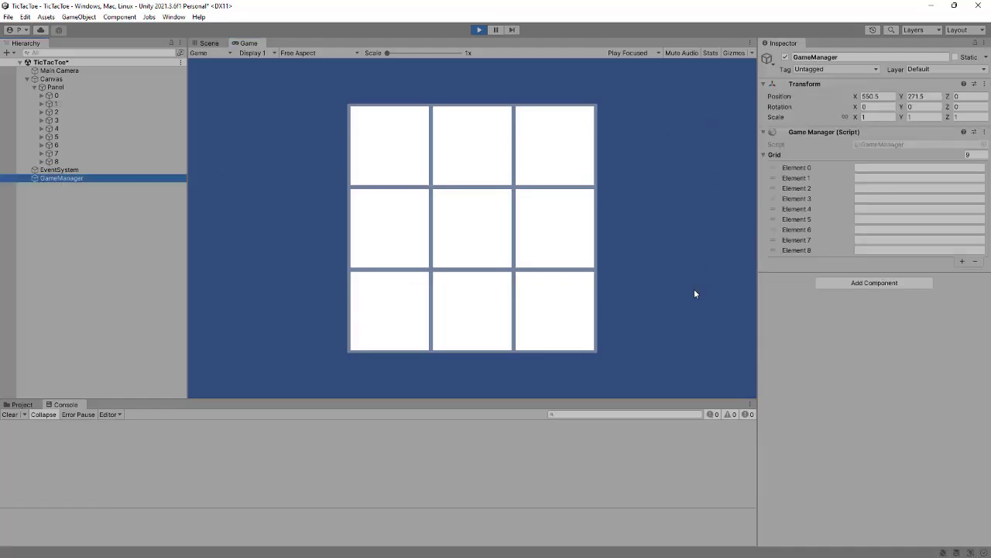
left_click(546, 311)
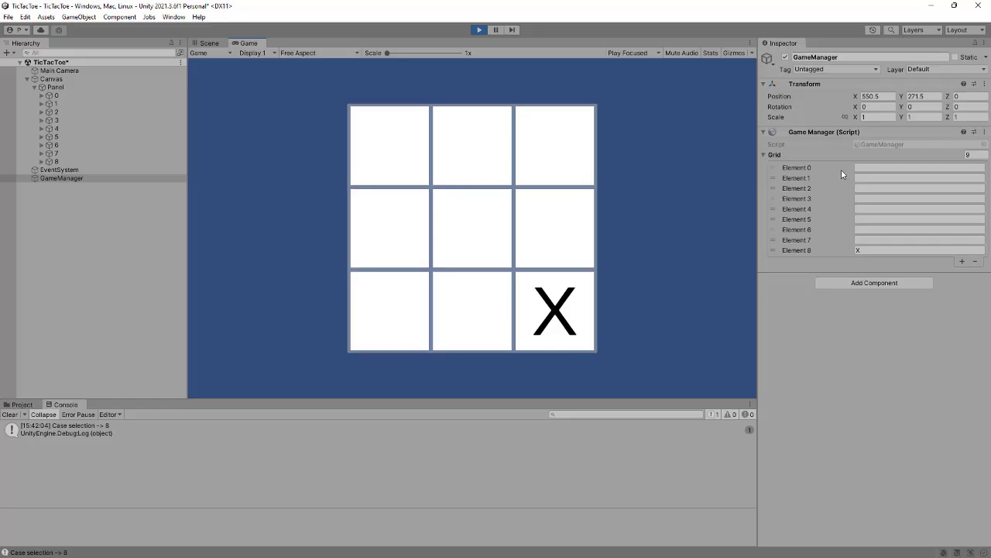
left_click(863, 179)
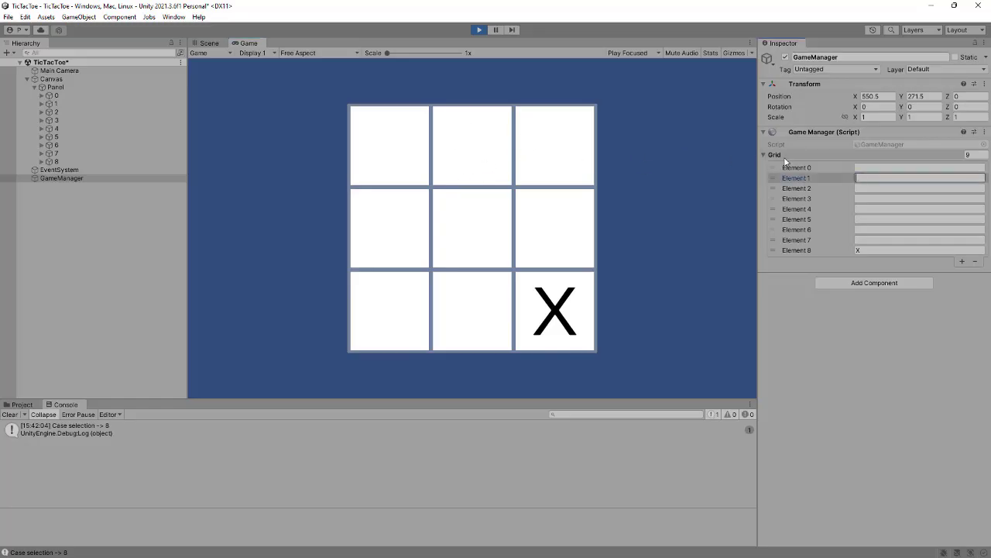